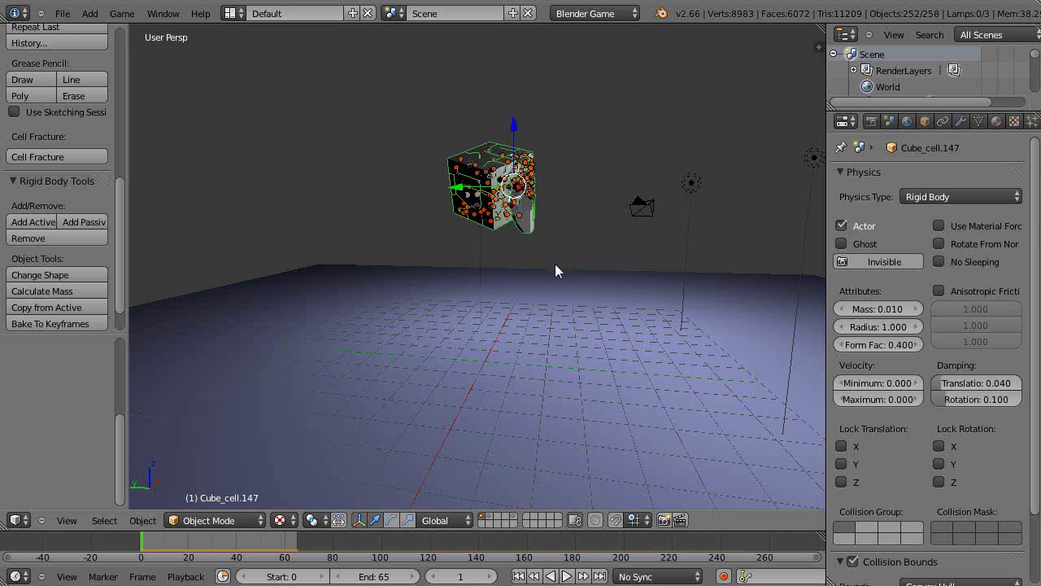
# Orbit the view and play the rigid-body shattering animation twice.
pyautogui.moveTo(490, 269); pyautogui.dragTo(493, 271, button='middle')
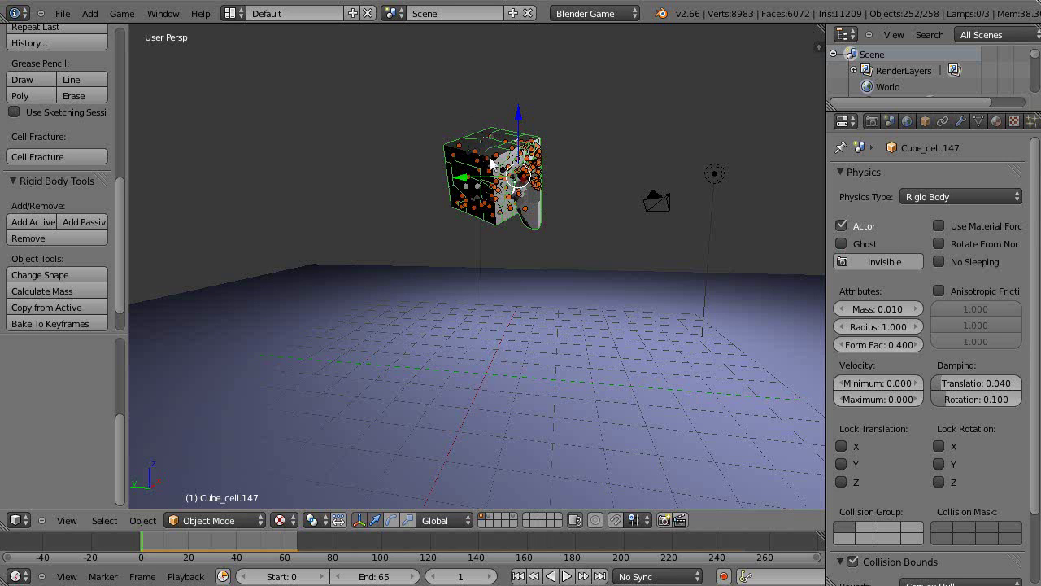
pyautogui.moveTo(490, 163); pyautogui.dragTo(491, 165, button='middle')
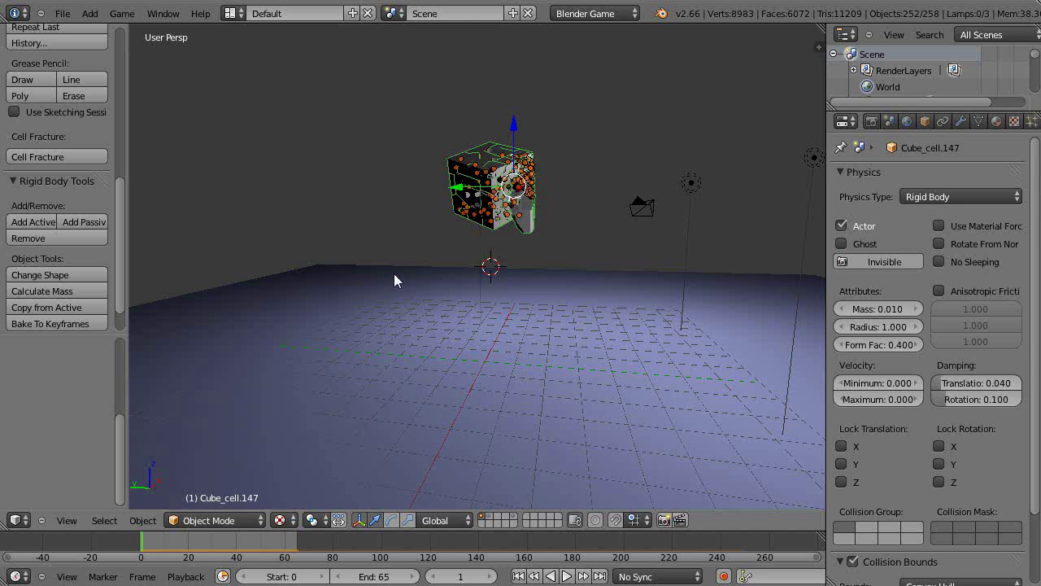
pyautogui.hotkey('alt', 'a')
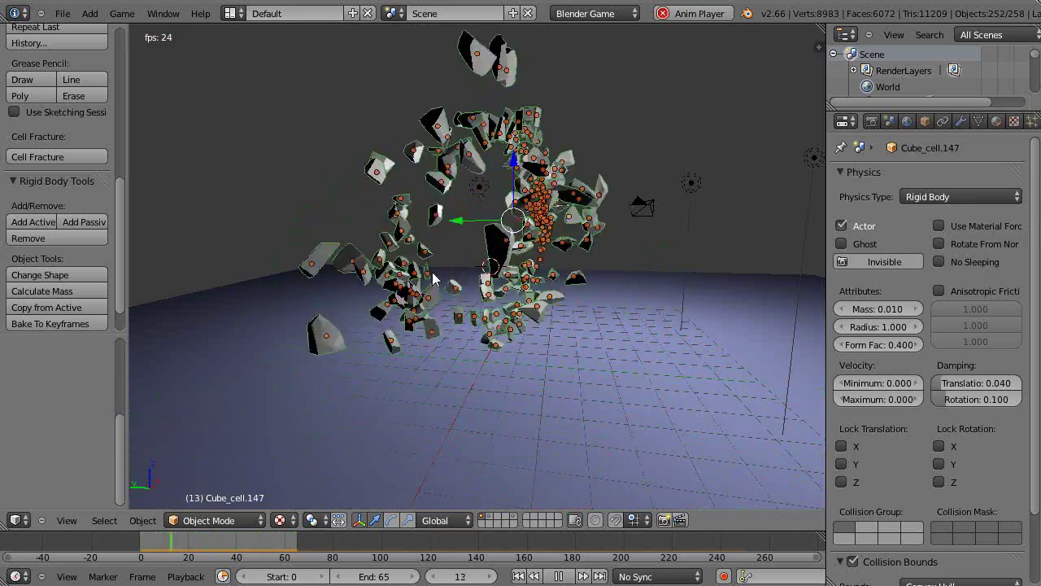
pyautogui.press('Escape')
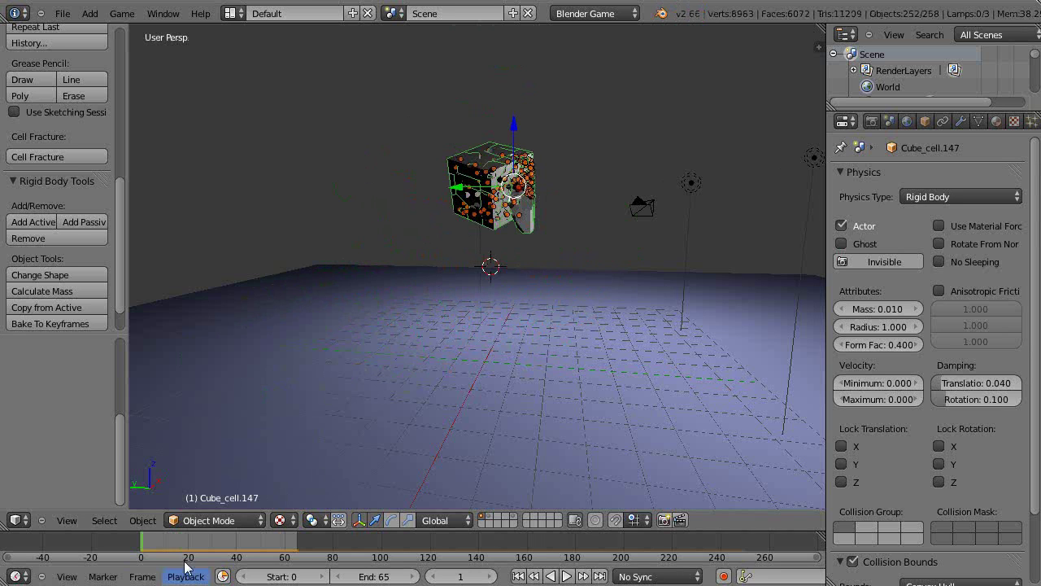
pyautogui.hotkey('alt', 'a')
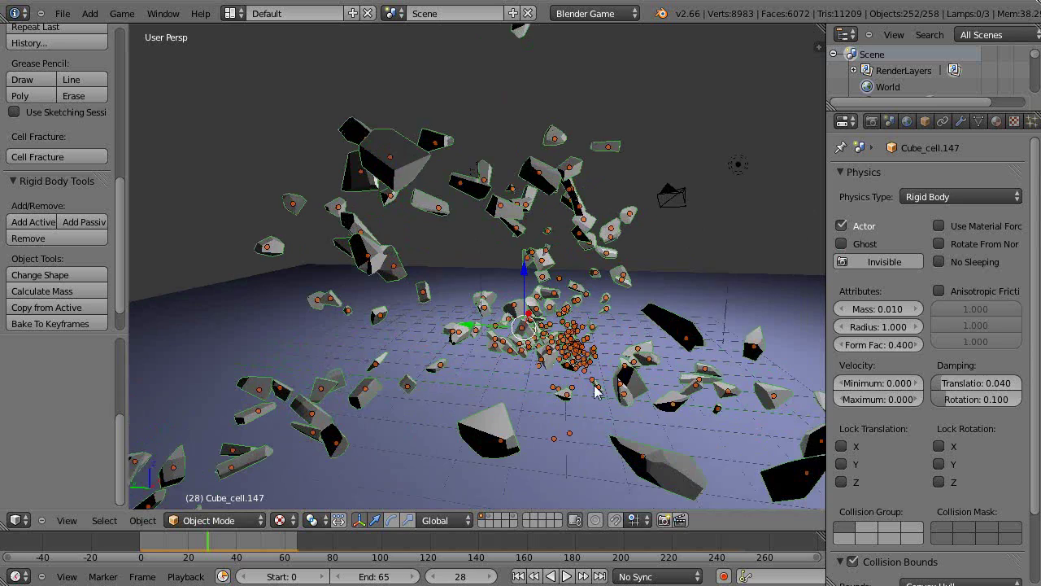
pyautogui.moveTo(594, 390); pyautogui.dragTo(593, 391, button='middle')
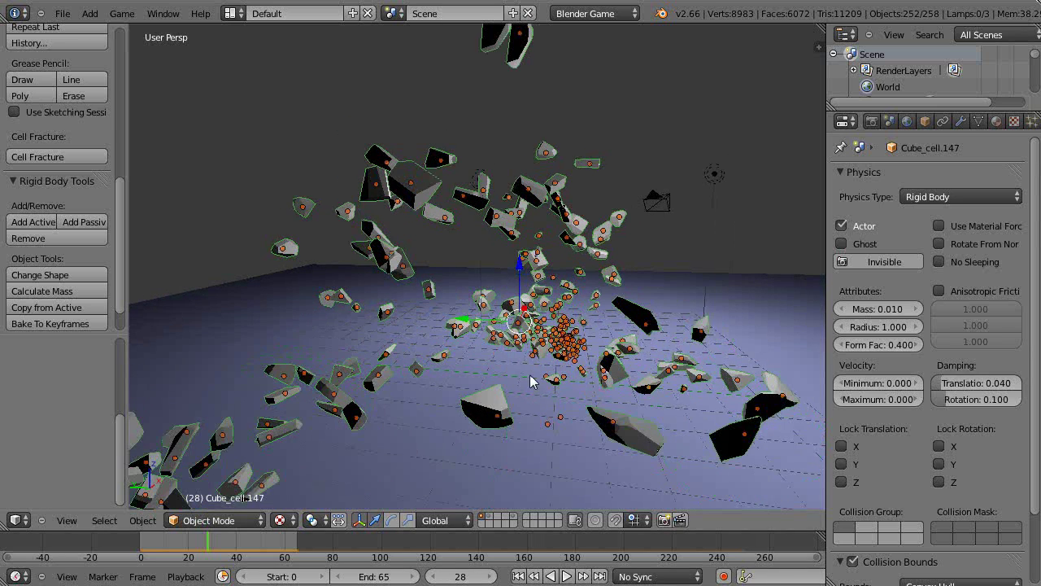
pyautogui.scroll(4, 530, 378)
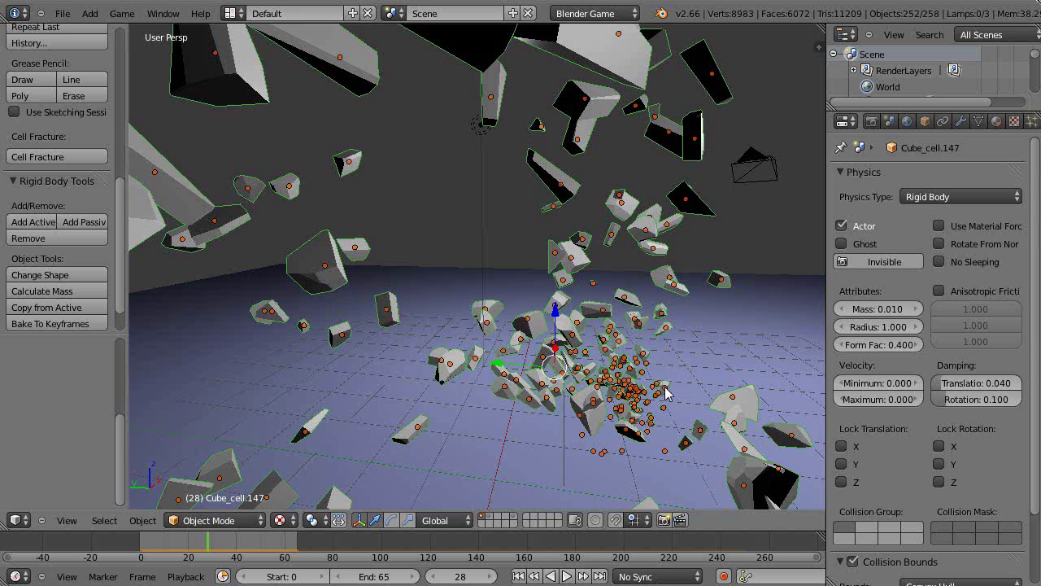
# Orbit and zoom around the fragments, then replay and stop the simulation.
pyautogui.press('KP_4')
pyautogui.press('KP_4')
pyautogui.press('KP_4')
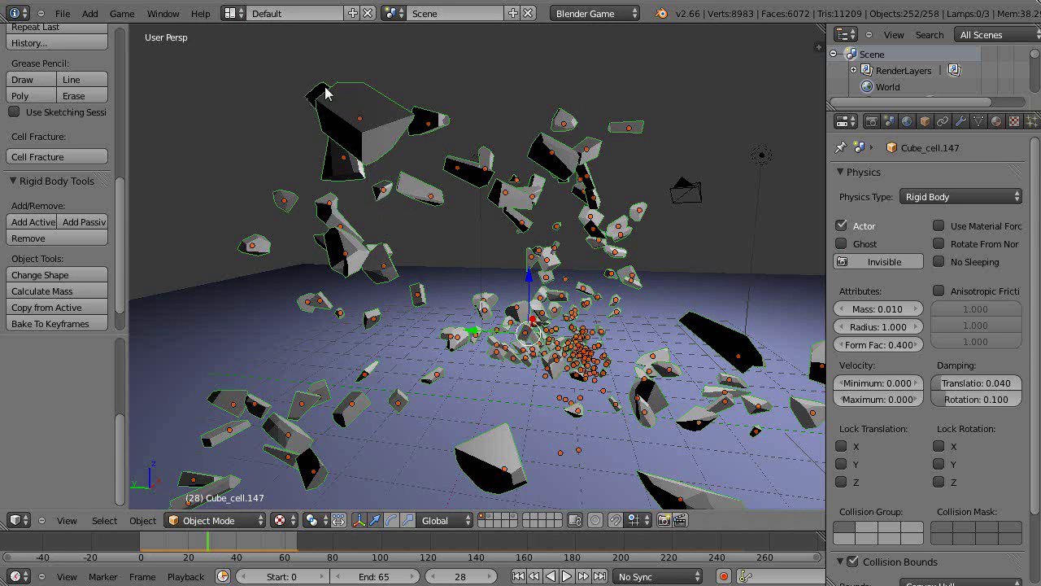
pyautogui.scroll(-2, 421, 234)
pyautogui.scroll(2, 429, 275)
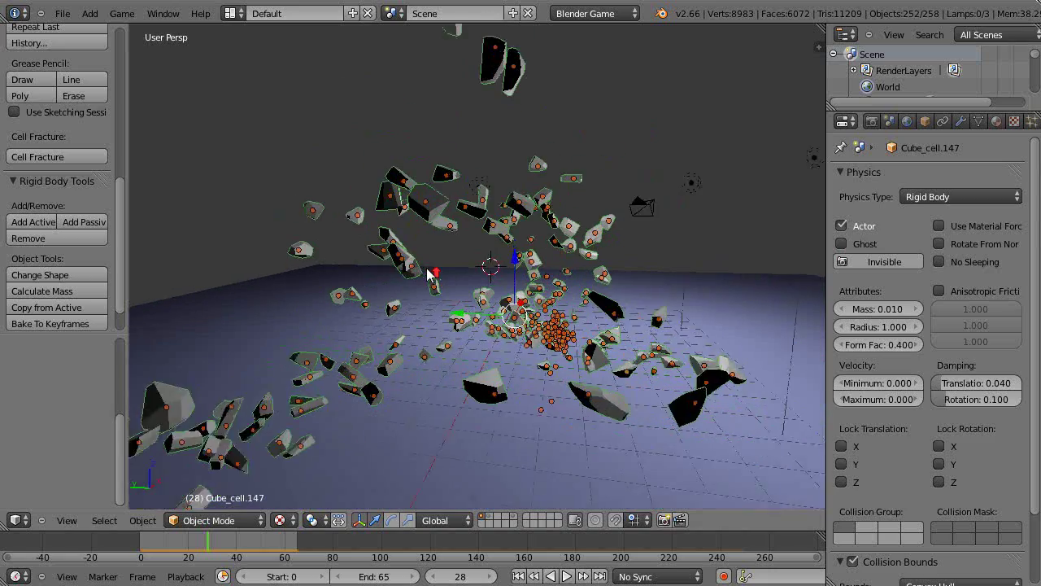
pyautogui.hotkey('alt', 'a')
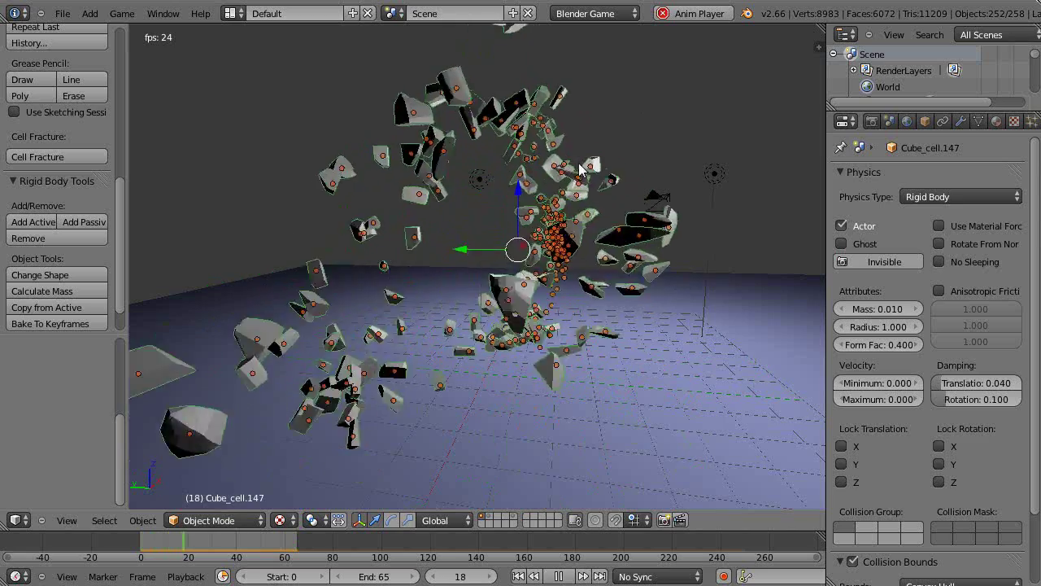
pyautogui.press('Escape')
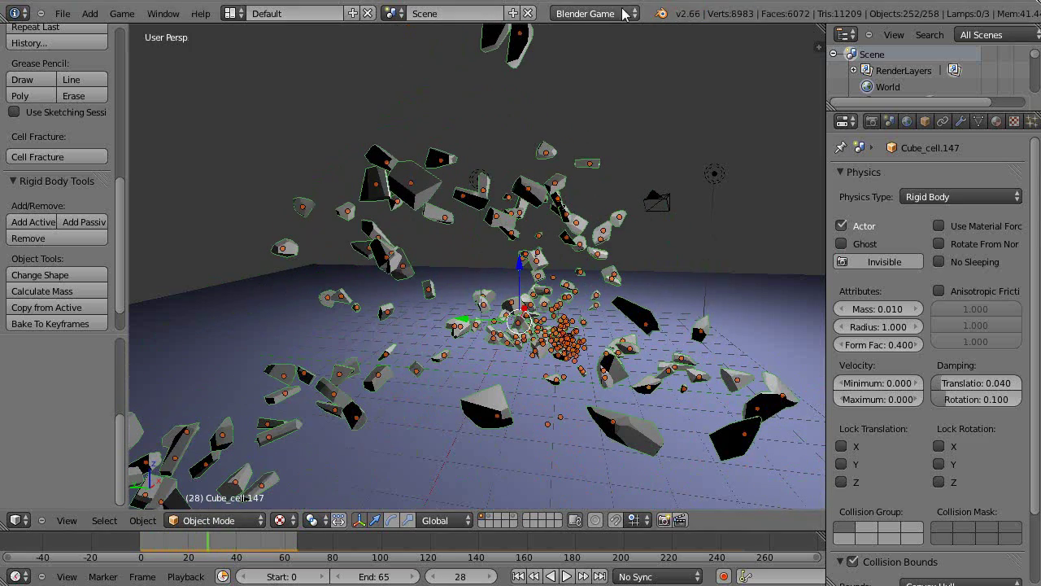
# Run the scene in the game engine, then exit back to editing.
pyautogui.press('p')
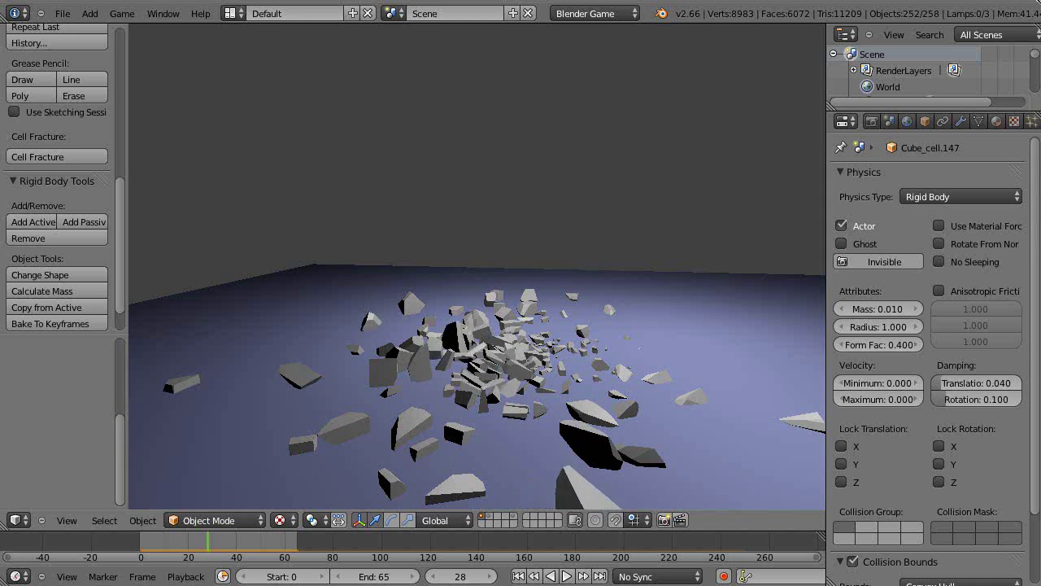
pyautogui.press('Escape')
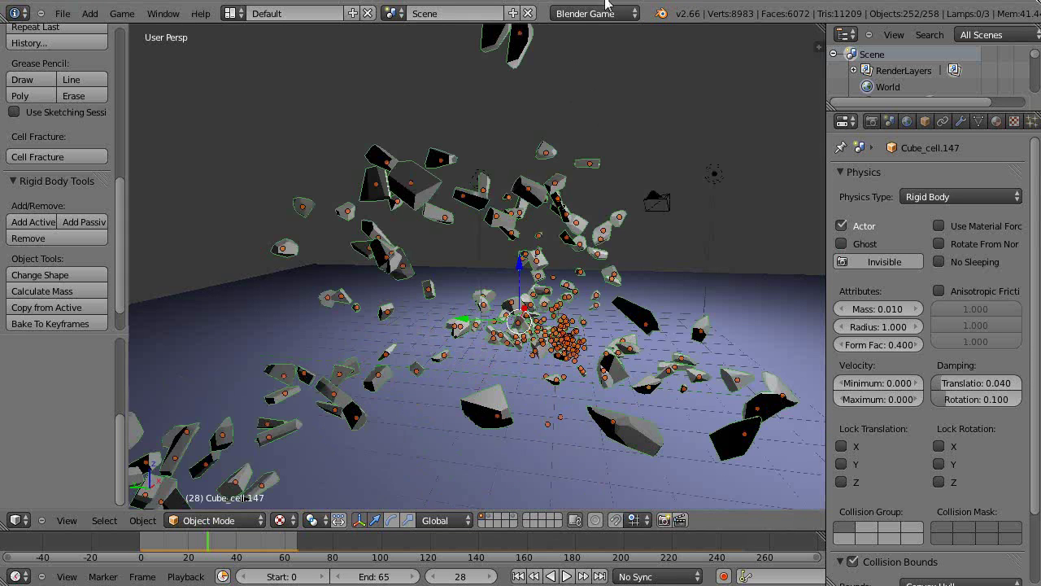
pyautogui.click(606, 11)
# Switch to Blender Render, return to frame 1 and delete all the fractured cells.
pyautogui.click(604, 33)
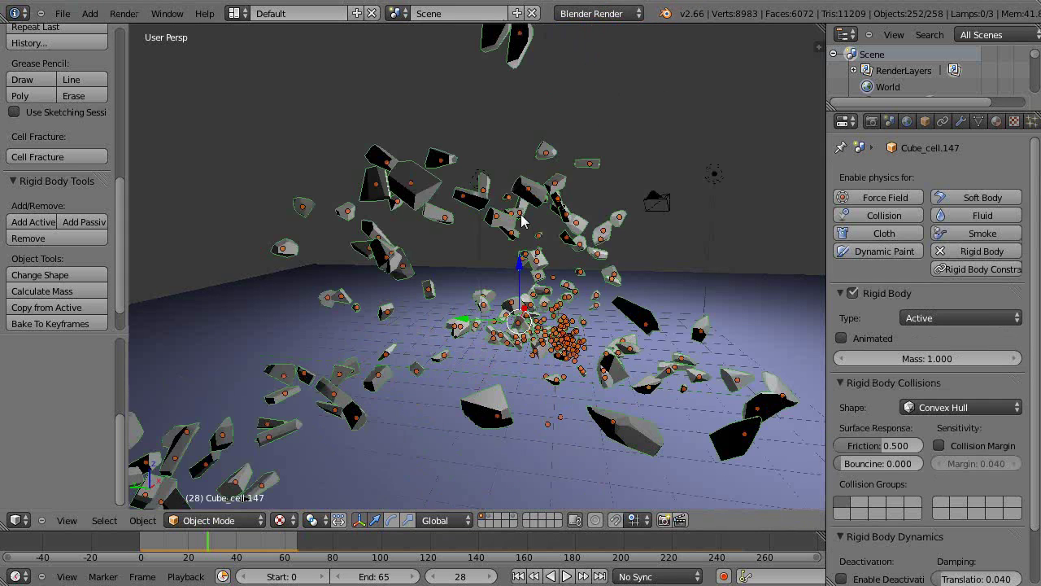
pyautogui.click(141, 549)
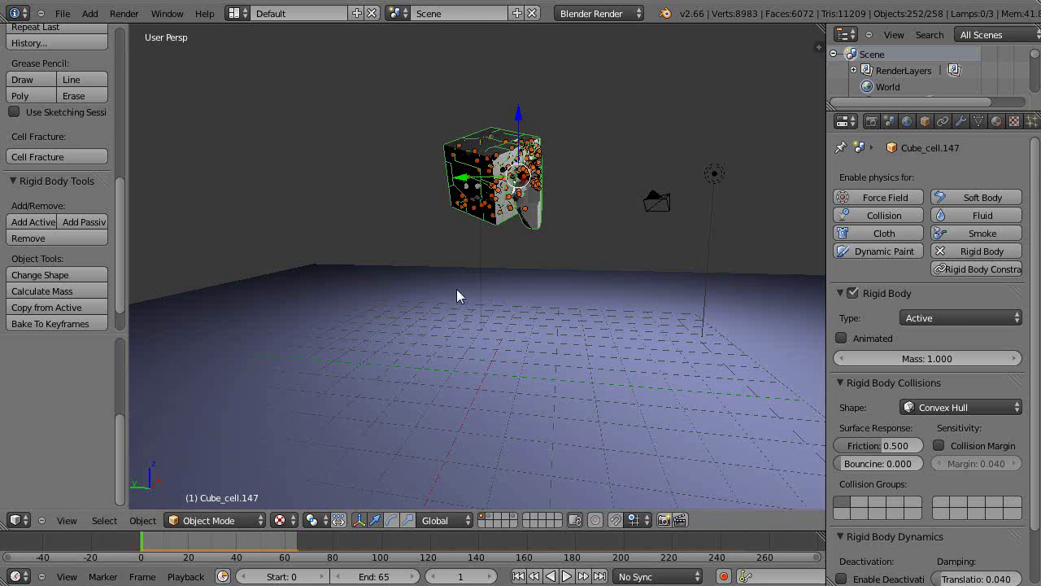
pyautogui.scroll(-2, 456, 290)
pyautogui.click(483, 266)
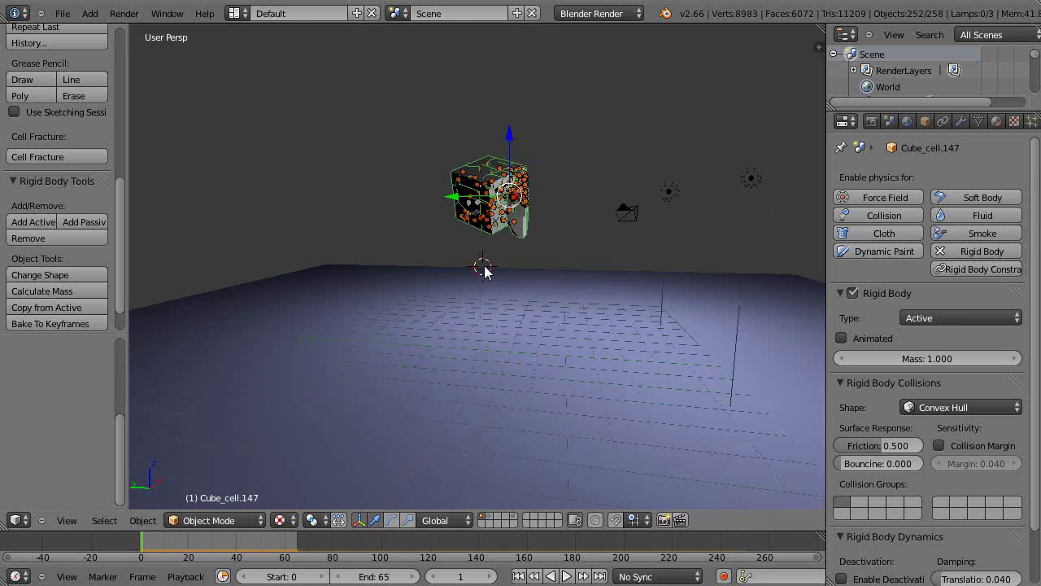
pyautogui.press('x')
pyautogui.click(484, 269)
# Add a new cube and scale it to 0.4552 in Edit Mode.
pyautogui.click(420, 216)
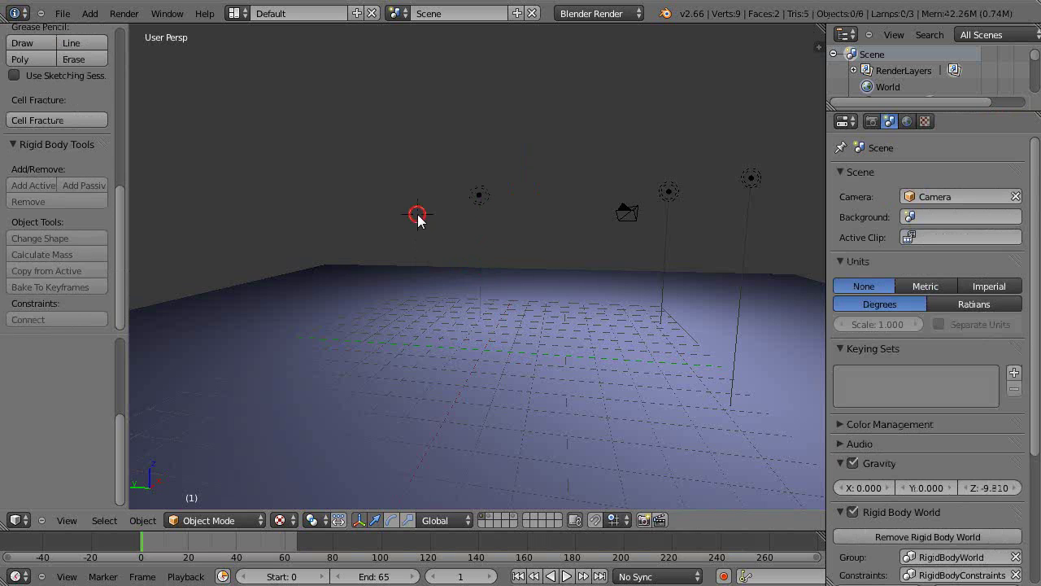
pyautogui.hotkey('shift', 'a')
pyautogui.moveTo(419, 216)
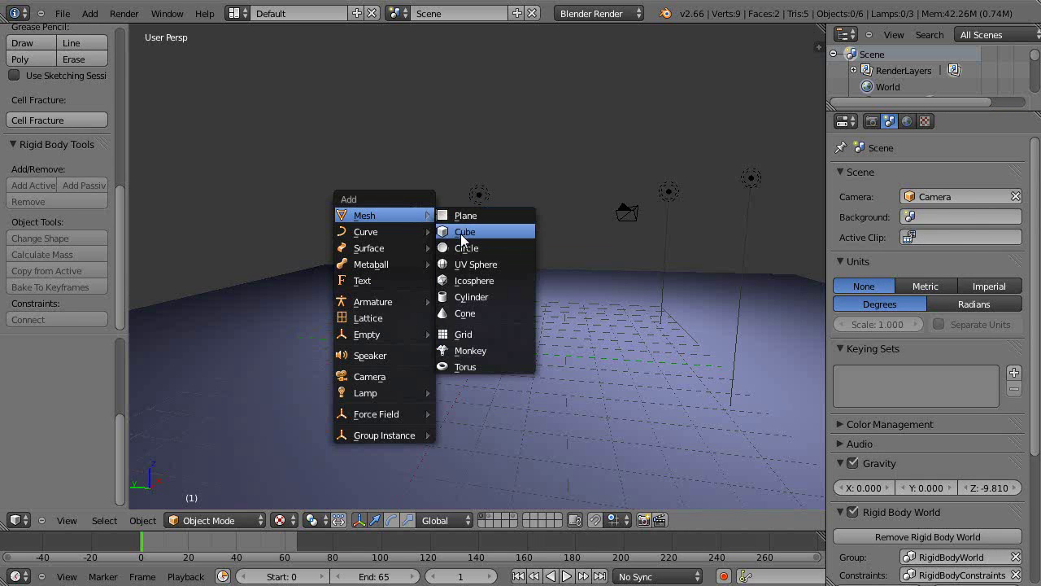
pyautogui.click(464, 232)
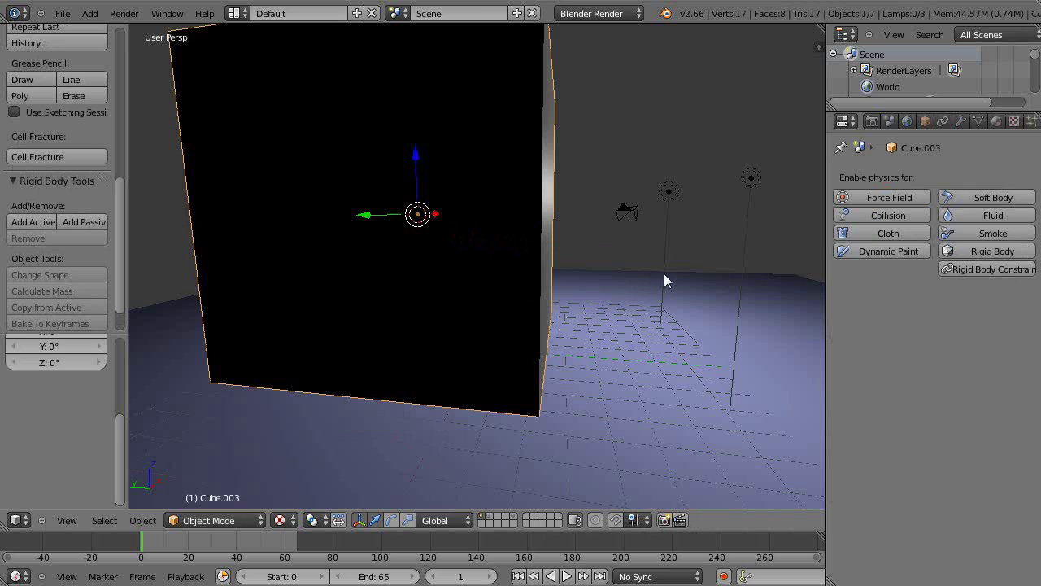
pyautogui.press('Tab')
pyautogui.press('s')
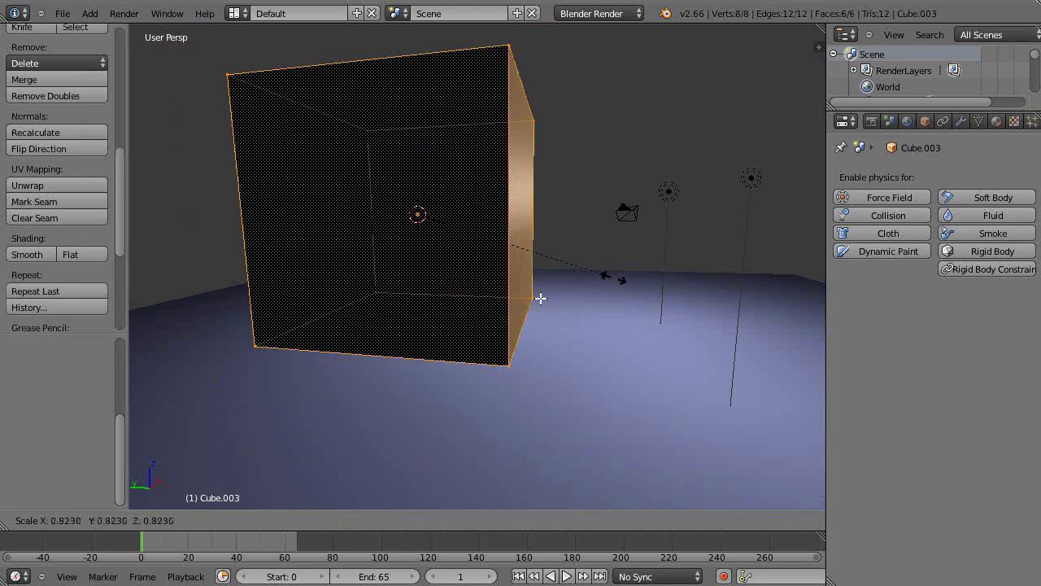
pyautogui.click(450, 323)
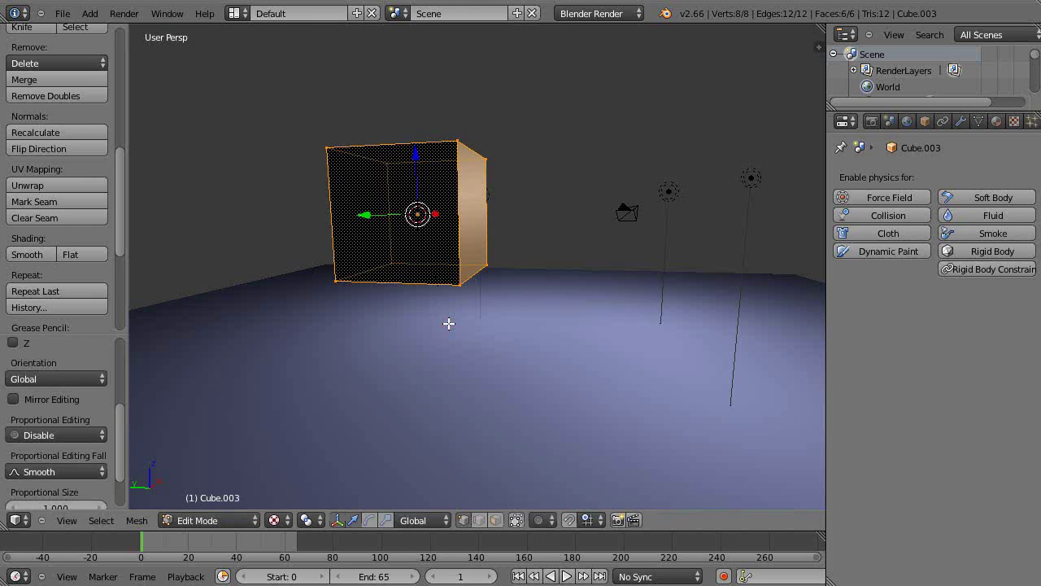
pyautogui.press('Tab')
# Move the new cube along X and lower it along Z to sit above the ground plane.
pyautogui.moveTo(507, 274); pyautogui.dragTo(298, 314, button='middle')
pyautogui.press('KP_Decimal')
pyautogui.scroll(-6, 462, 280)
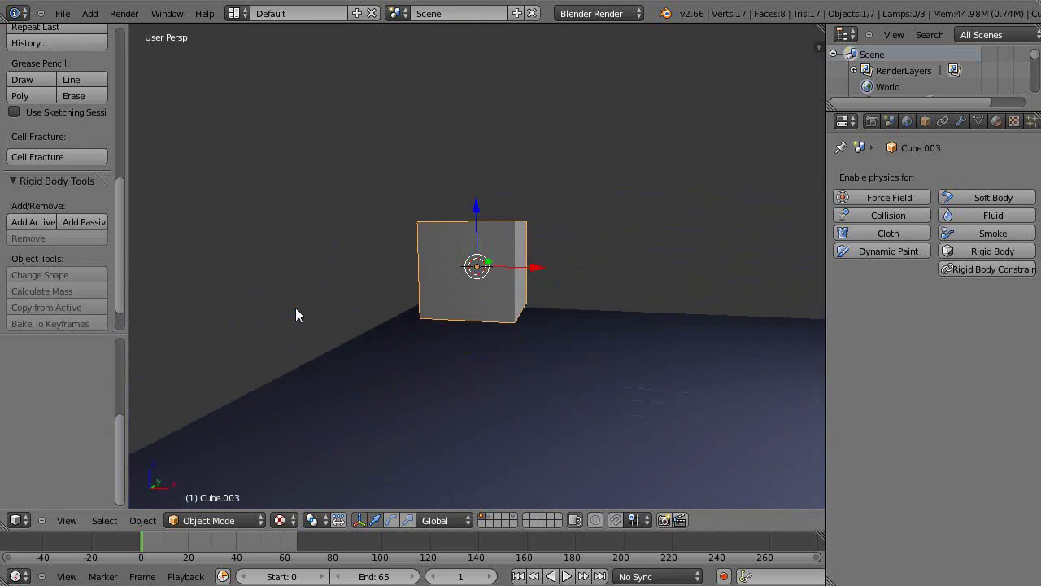
pyautogui.moveTo(540, 271); pyautogui.dragTo(650, 314)
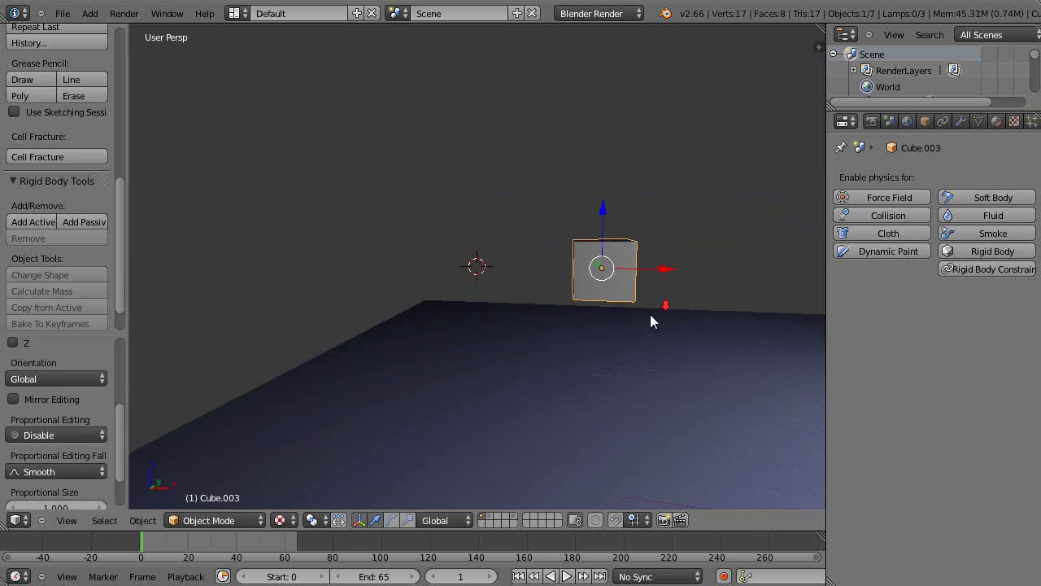
pyautogui.moveTo(643, 333); pyautogui.dragTo(636, 268, button='middle')
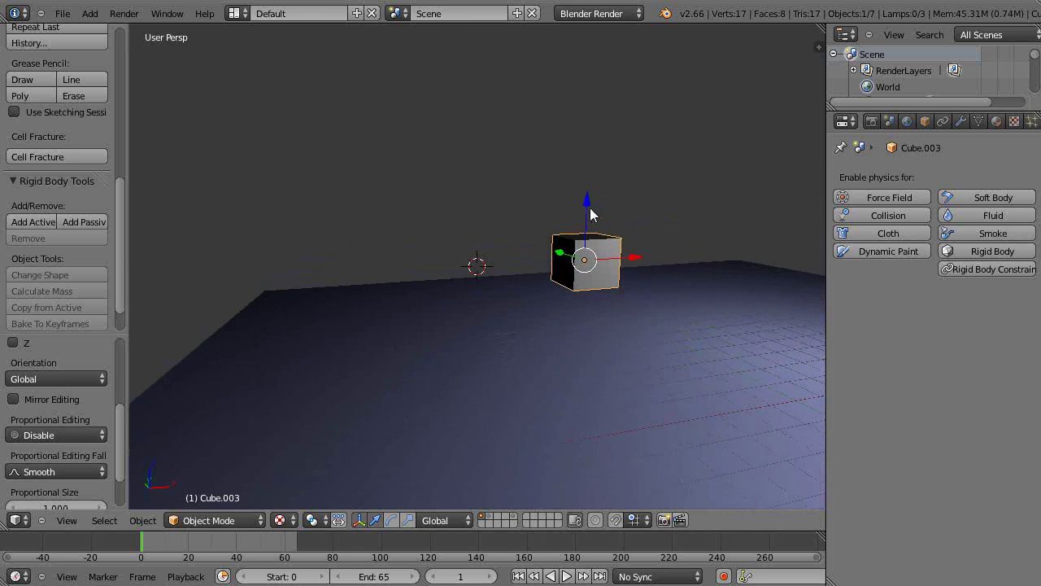
pyautogui.moveTo(590, 213); pyautogui.dragTo(582, 258)
pyautogui.moveTo(639, 313); pyautogui.dragTo(737, 280)
pyautogui.moveTo(707, 330); pyautogui.dragTo(577, 354, button='middle')
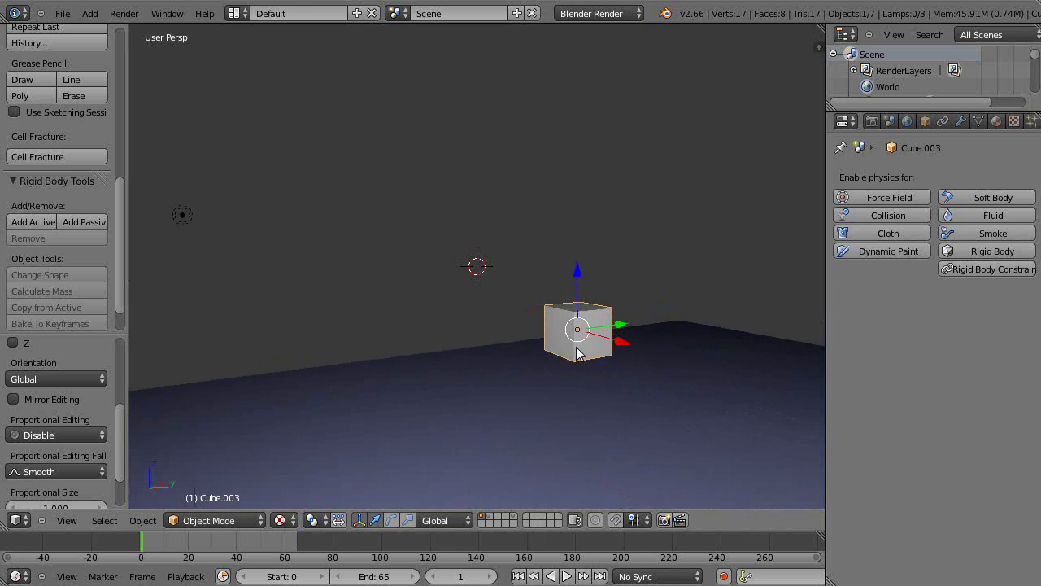
pyautogui.press('Tab')
# Subdivide the cube's mesh, return to Object Mode and scroll the tool shelf to Rigid Body Tools.
pyautogui.press('w')
pyautogui.click(553, 304)
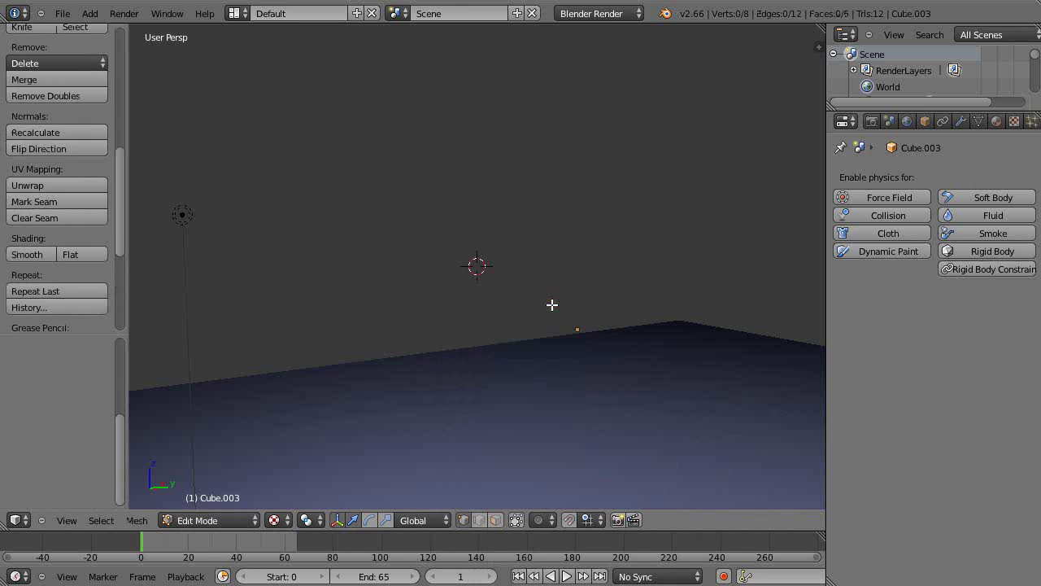
pyautogui.hotkey('alt', 'h')
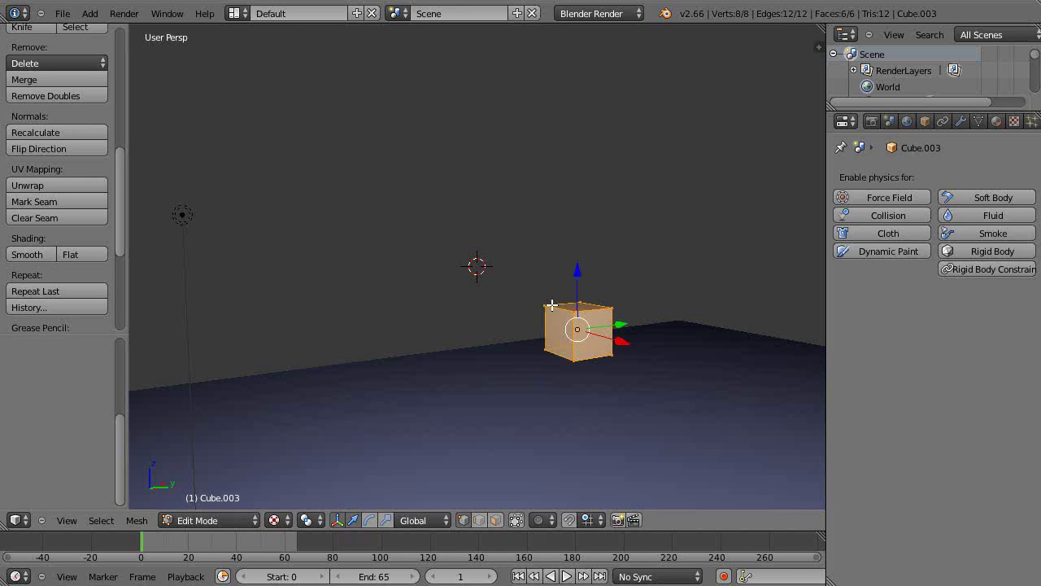
pyautogui.press('w')
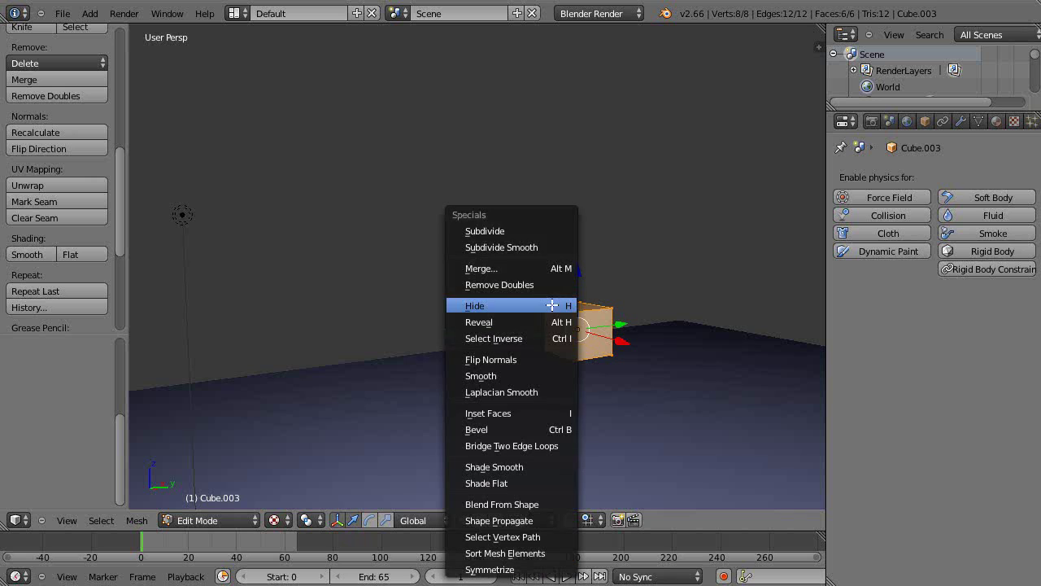
pyautogui.click(515, 231)
pyautogui.press('Tab')
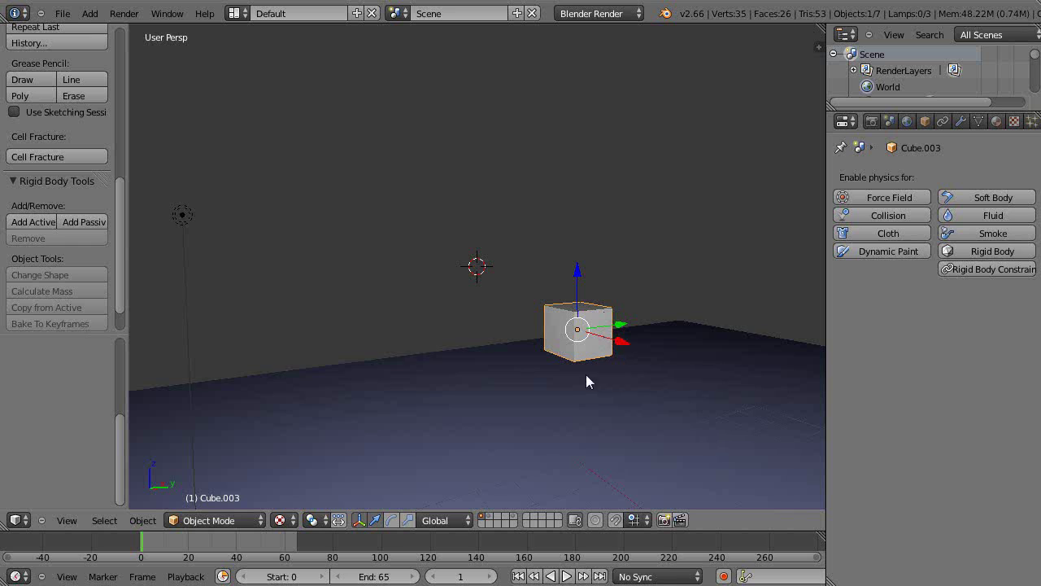
pyautogui.moveTo(123, 285)
pyautogui.mouseDown()
pyautogui.moveTo(117, 205)
pyautogui.moveTo(118, 318)
pyautogui.mouseUp()
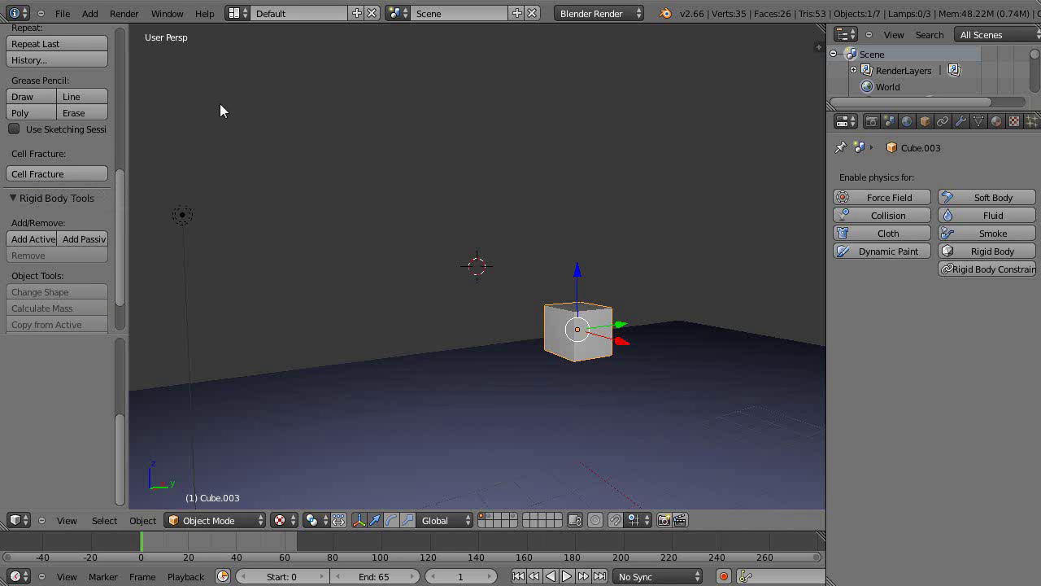
pyautogui.click(63, 14)
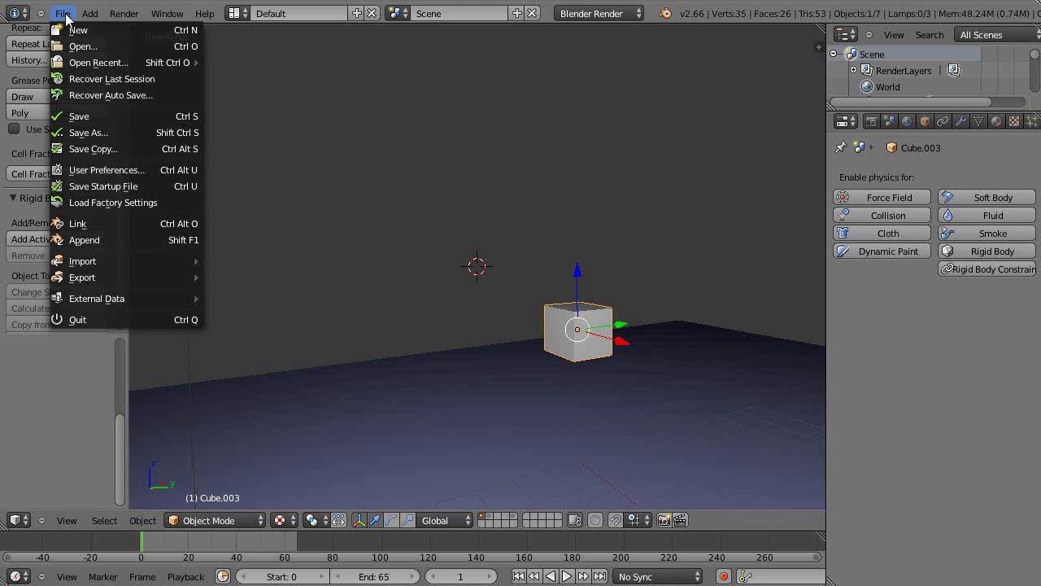
# Search the preferences add-ons for 'fracture' and tick Cell Fracture on.
pyautogui.click(107, 169)
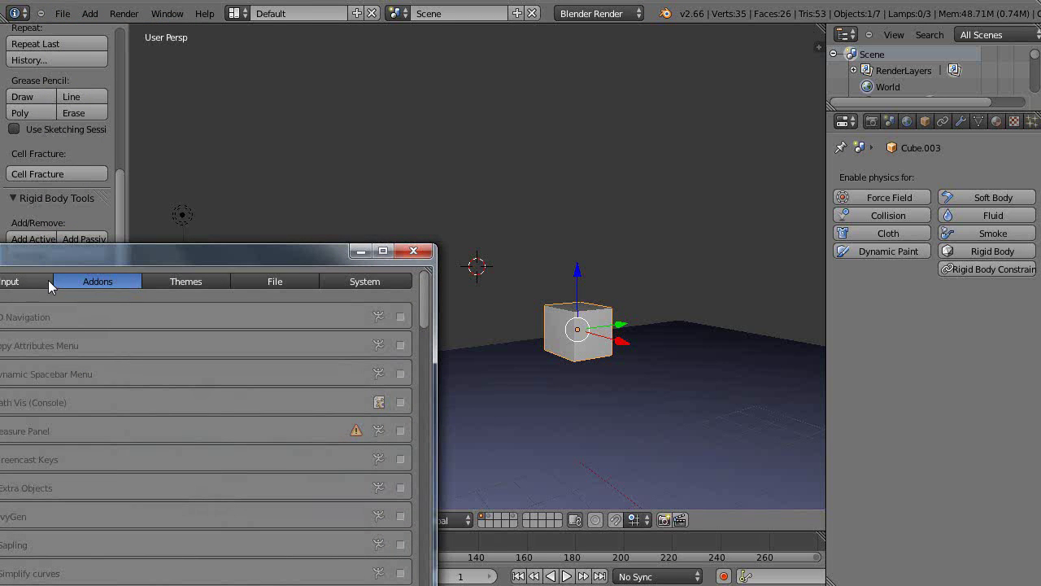
pyautogui.click(31, 280)
pyautogui.click(94, 281)
pyautogui.write('fracture')
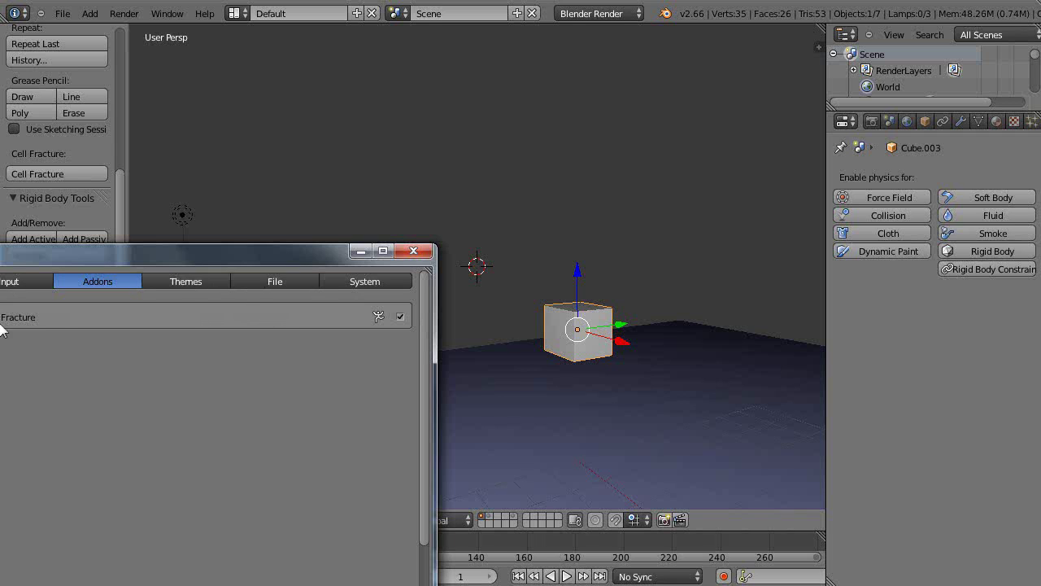
pyautogui.click(401, 317)
pyautogui.click(400, 318)
pyautogui.click(401, 318)
pyautogui.click(400, 318)
pyautogui.click(426, 253)
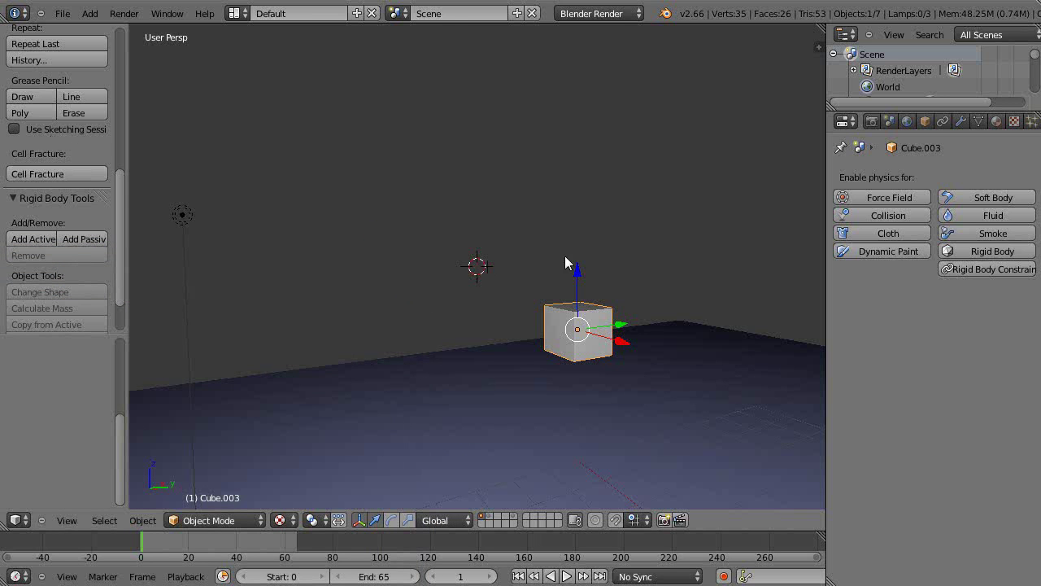
# Raise the cube slightly along Z and delete the old dark cube on another layer.
pyautogui.moveTo(577, 269); pyautogui.dragTo(575, 212)
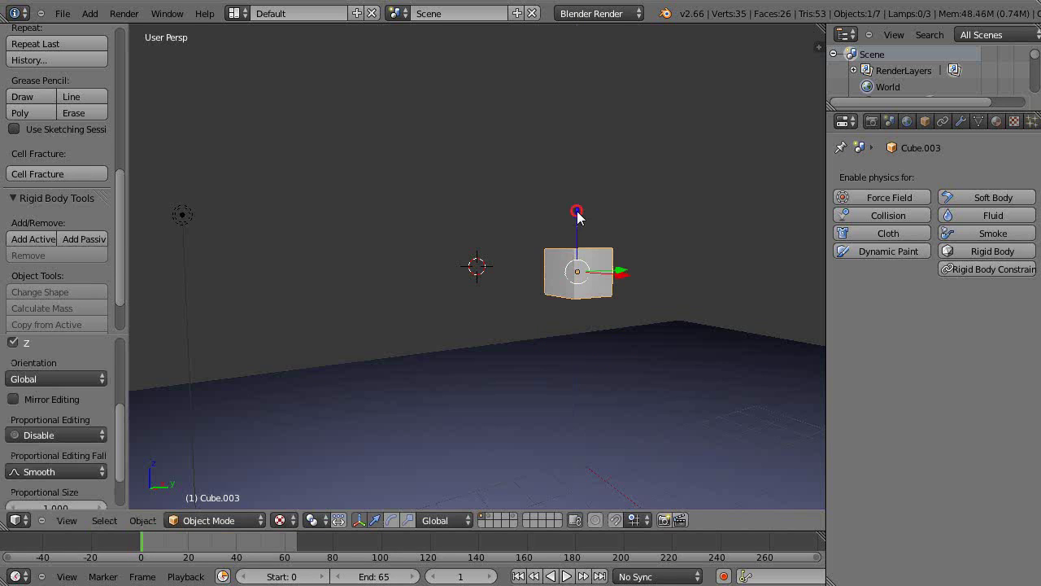
pyautogui.click(489, 523)
pyautogui.rightClick(432, 158)
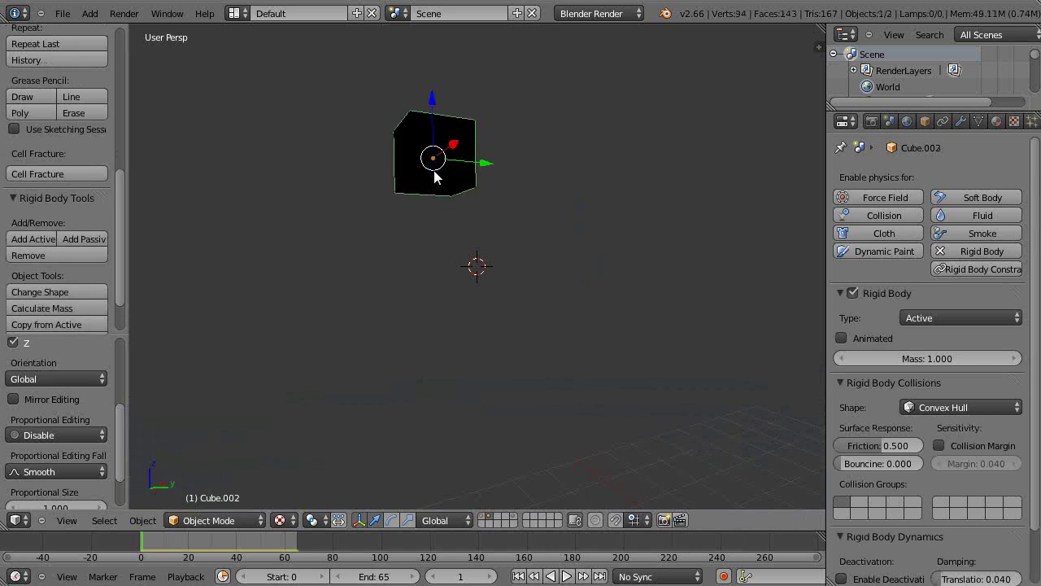
pyautogui.press('x')
pyautogui.click(432, 169)
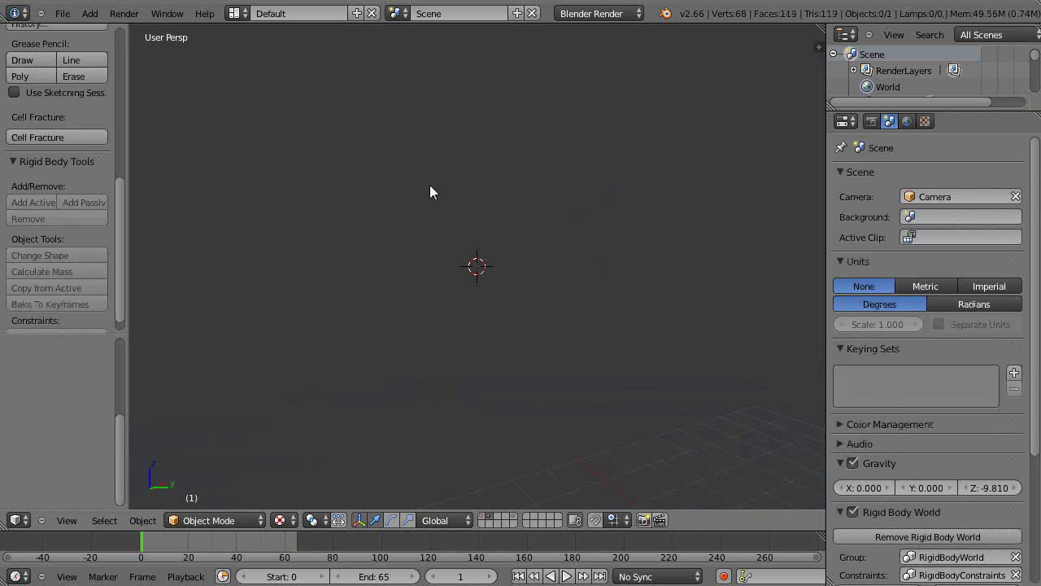
# Delete the leftover Cube.001 from another layer and return to layer 1.
pyautogui.click(480, 518)
pyautogui.click(487, 515)
pyautogui.rightClick(579, 270)
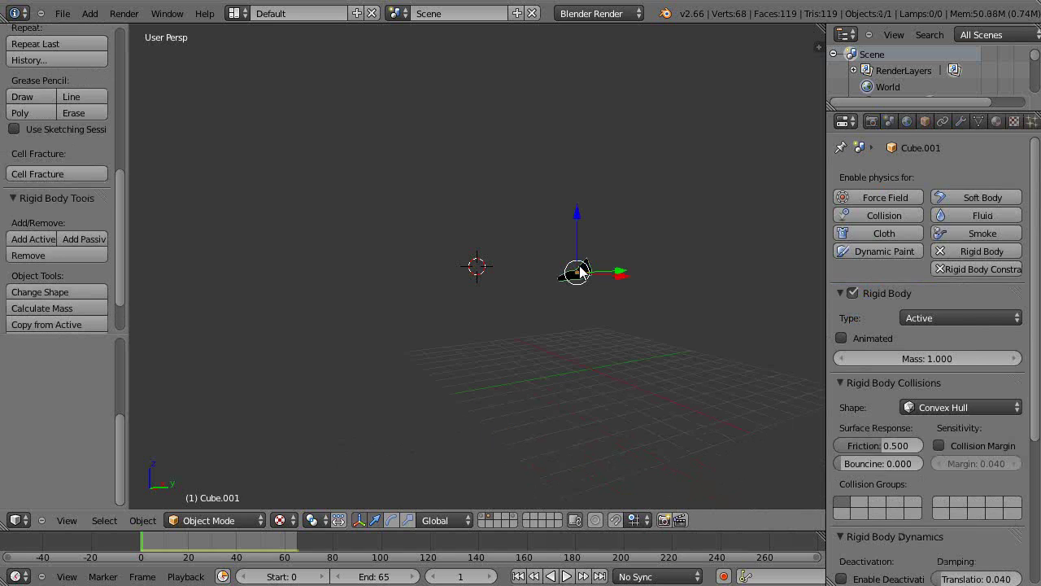
pyautogui.press('x')
pyautogui.click(577, 269)
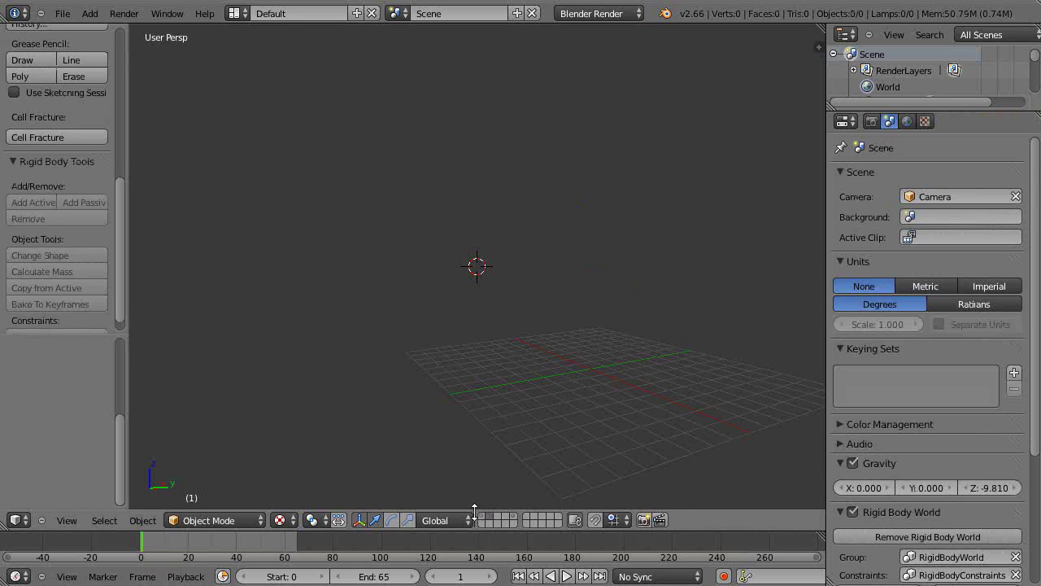
pyautogui.click(483, 517)
# Select the cube on layer 1, viewing it from above.
pyautogui.scroll(4, 451, 419)
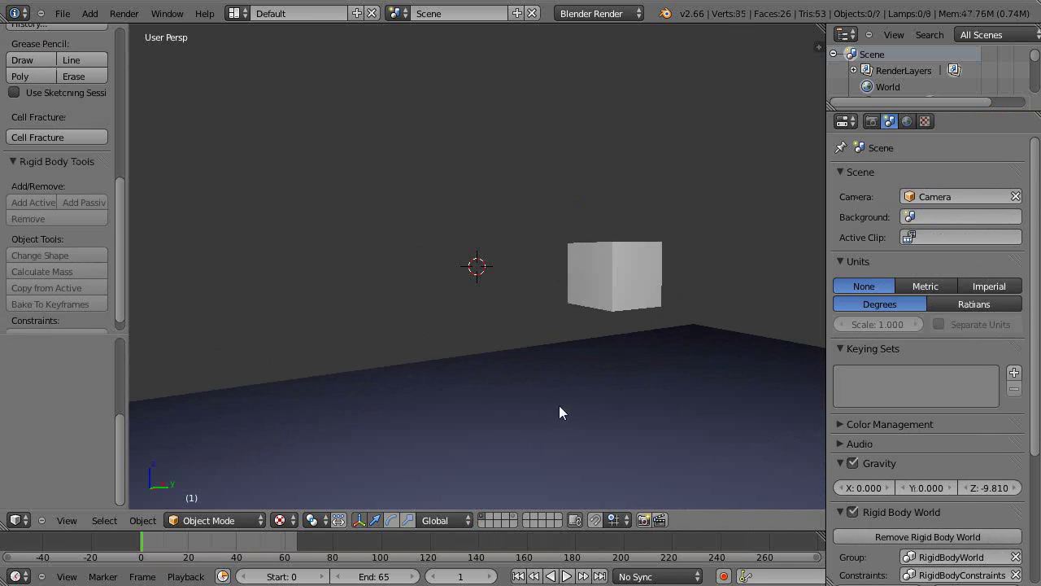
pyautogui.moveTo(559, 405); pyautogui.dragTo(537, 403, button='middle')
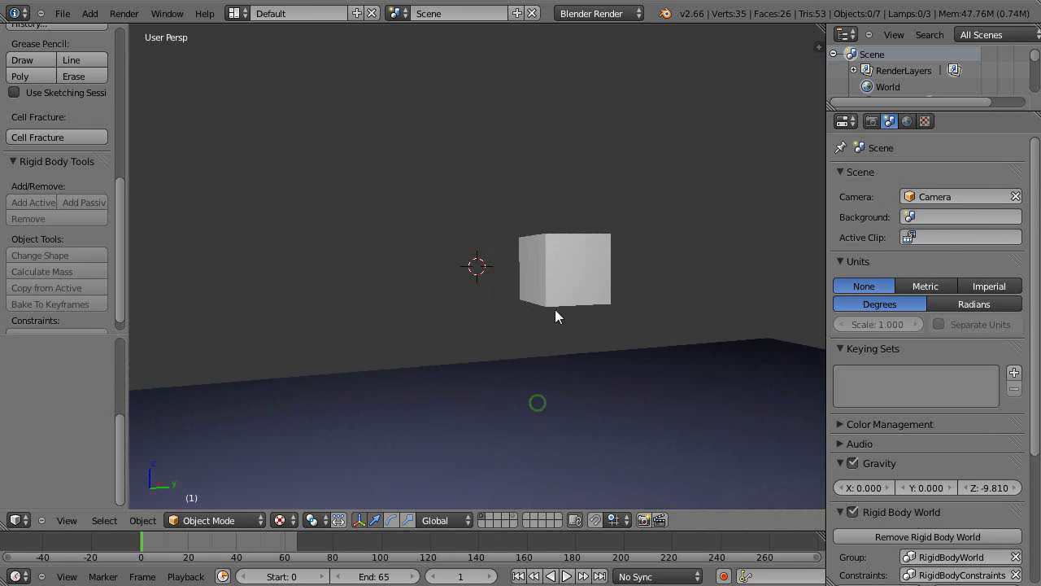
pyautogui.rightClick(558, 293)
pyautogui.moveTo(559, 295); pyautogui.dragTo(520, 318, button='middle')
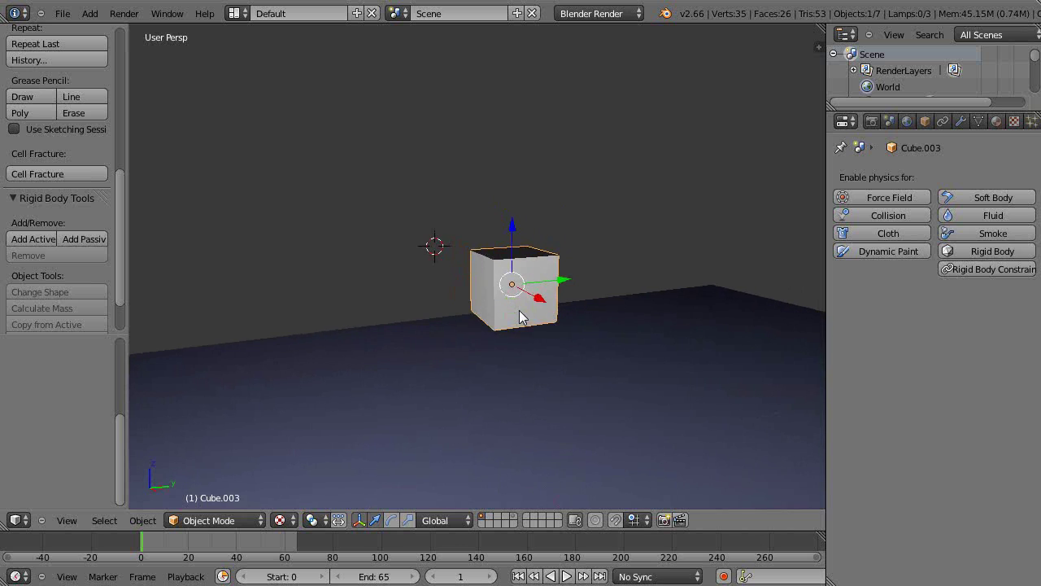
pyautogui.scroll(-2, 521, 318)
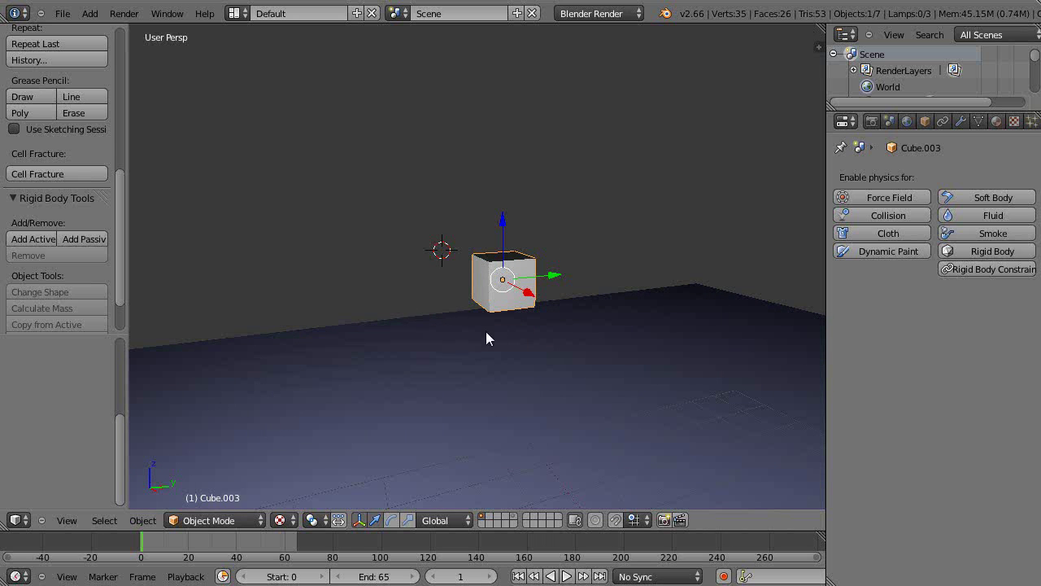
# Run Cell Fracture on Cube.003 with Source Limit 200, Recursion 1 and Noise 0.05.
pyautogui.click(61, 174)
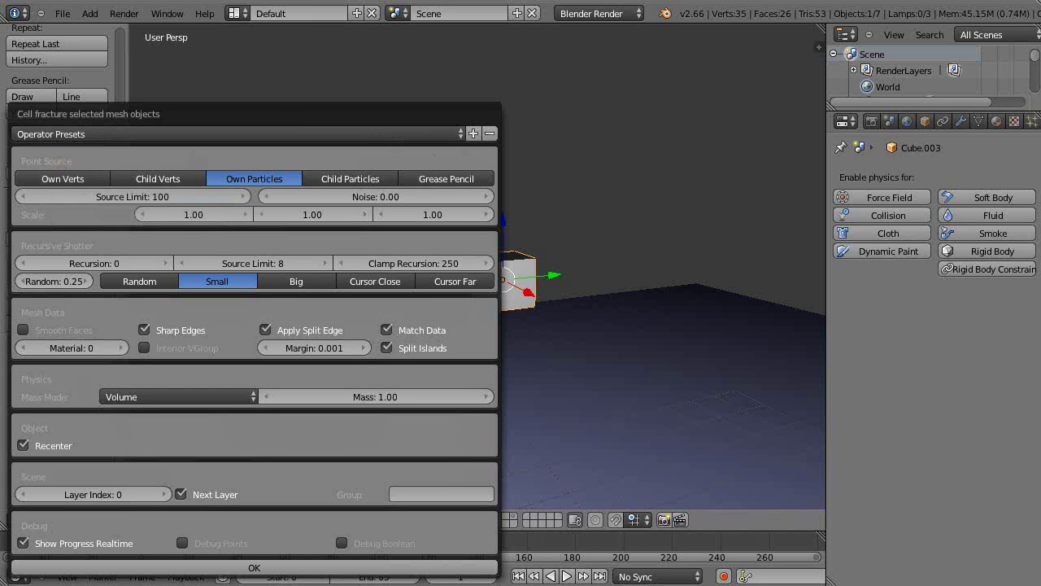
pyautogui.click(144, 198)
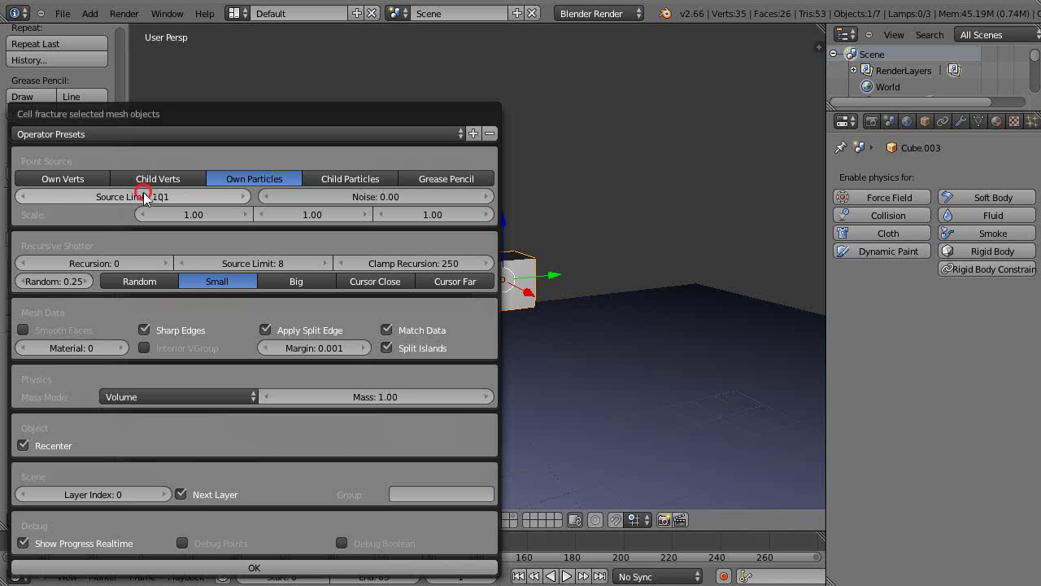
pyautogui.click(144, 198)
pyautogui.write('2')
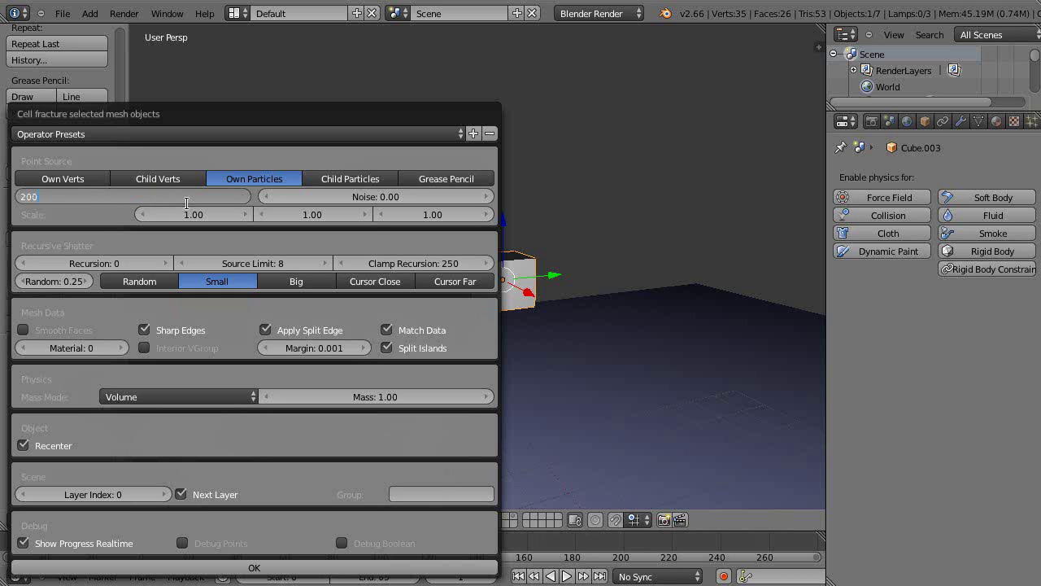
pyautogui.write('00')
pyautogui.press('Return')
pyautogui.click(165, 264)
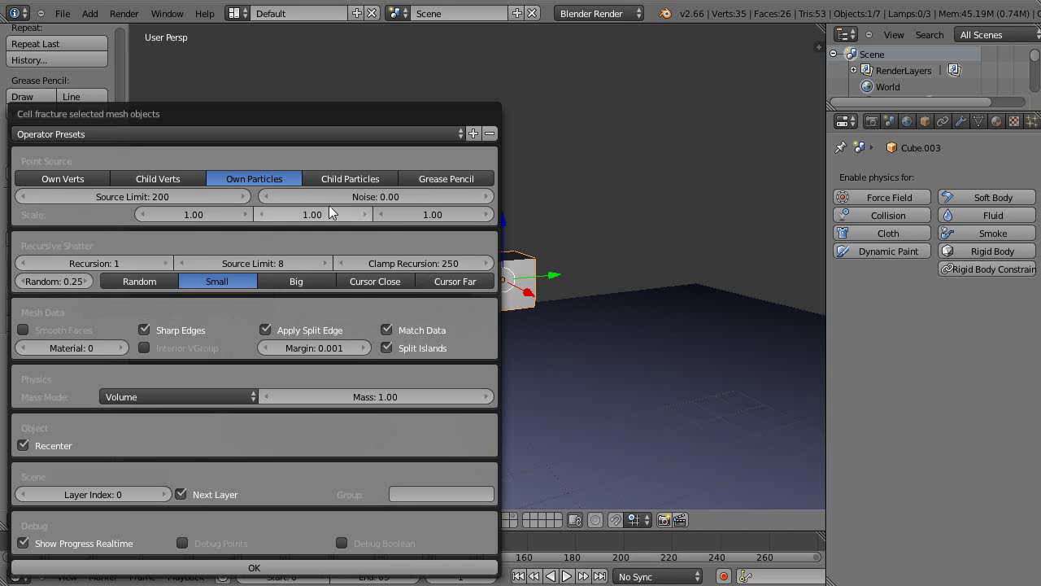
pyautogui.click(484, 196)
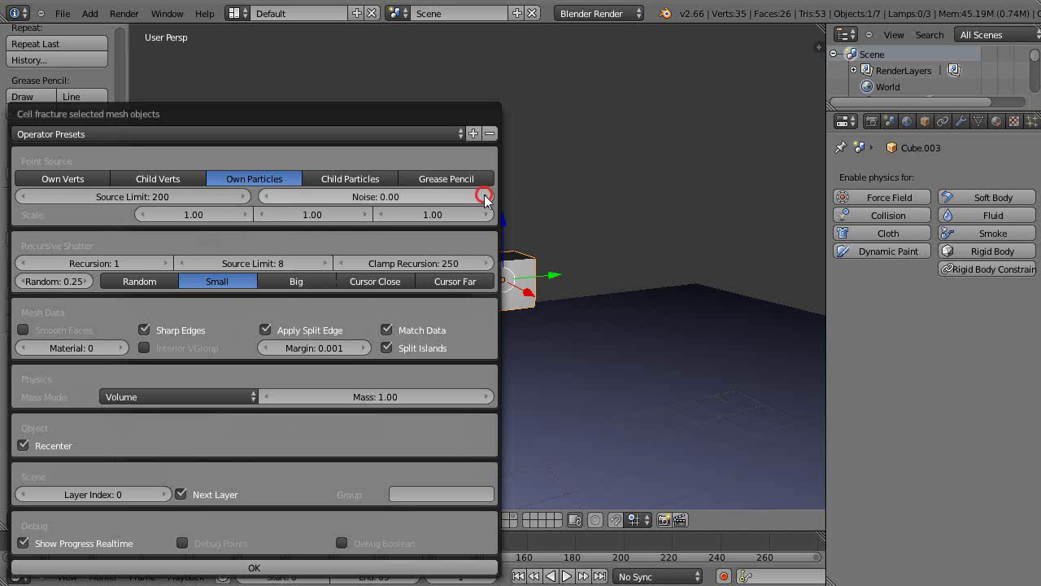
pyautogui.moveTo(431, 199); pyautogui.dragTo(441, 199)
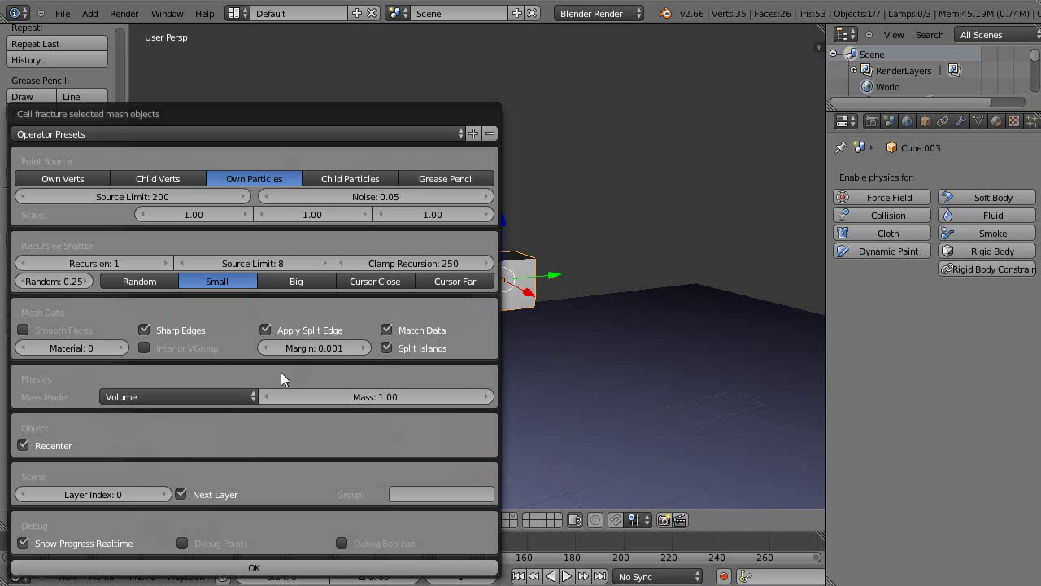
pyautogui.click(234, 567)
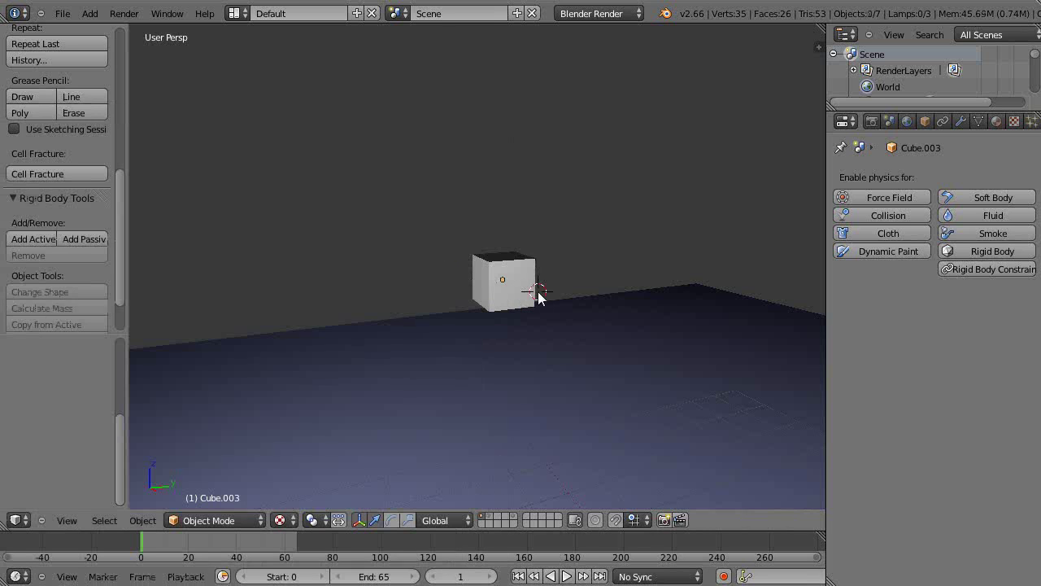
# Select the original cube, trying and then cancelling a move along Z.
pyautogui.scroll(6, 515, 307)
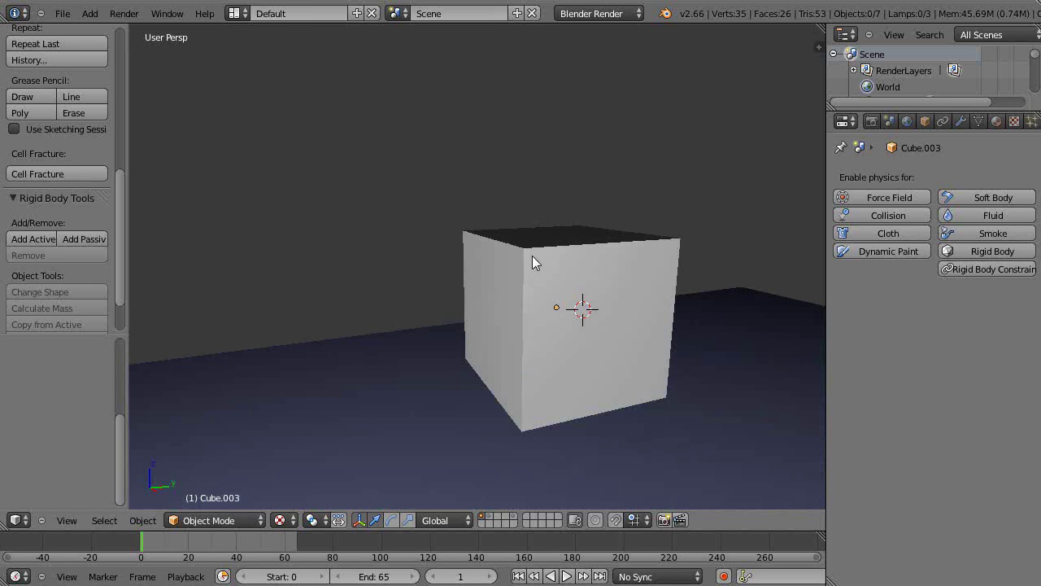
pyautogui.scroll(-5, 555, 267)
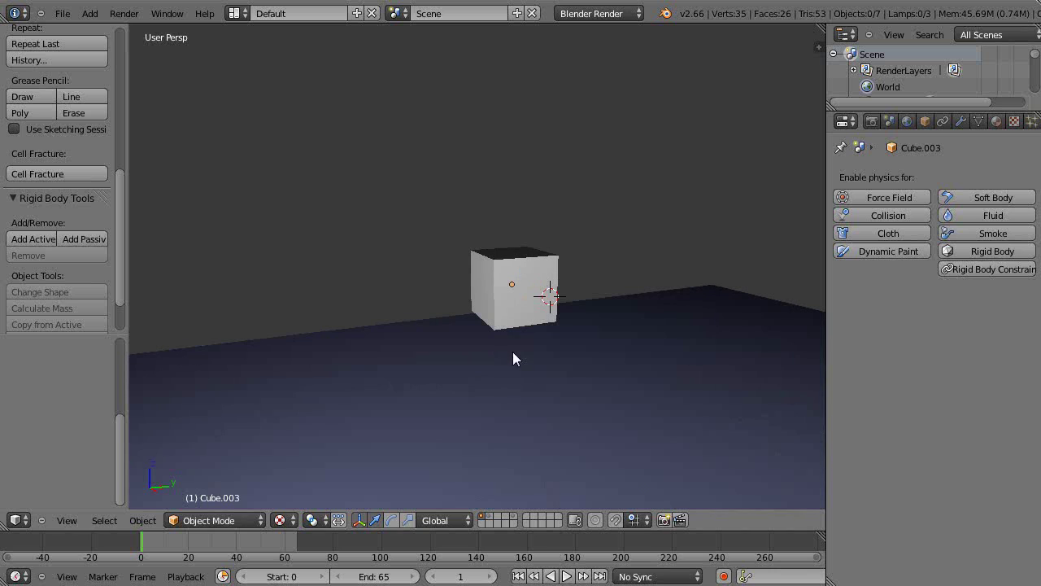
pyautogui.rightClick(524, 277)
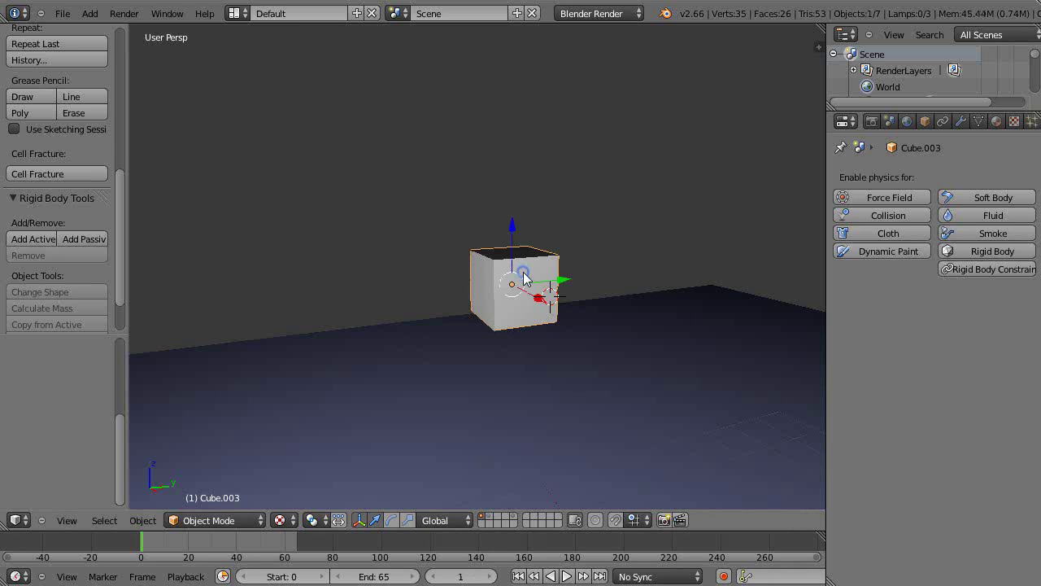
pyautogui.moveTo(512, 221); pyautogui.dragTo(505, 196)
pyautogui.rightClick(506, 196)
# Check a fractured cell on its layer, then raise the original cube high above the ground.
pyautogui.click(488, 517)
pyautogui.rightClick(528, 305)
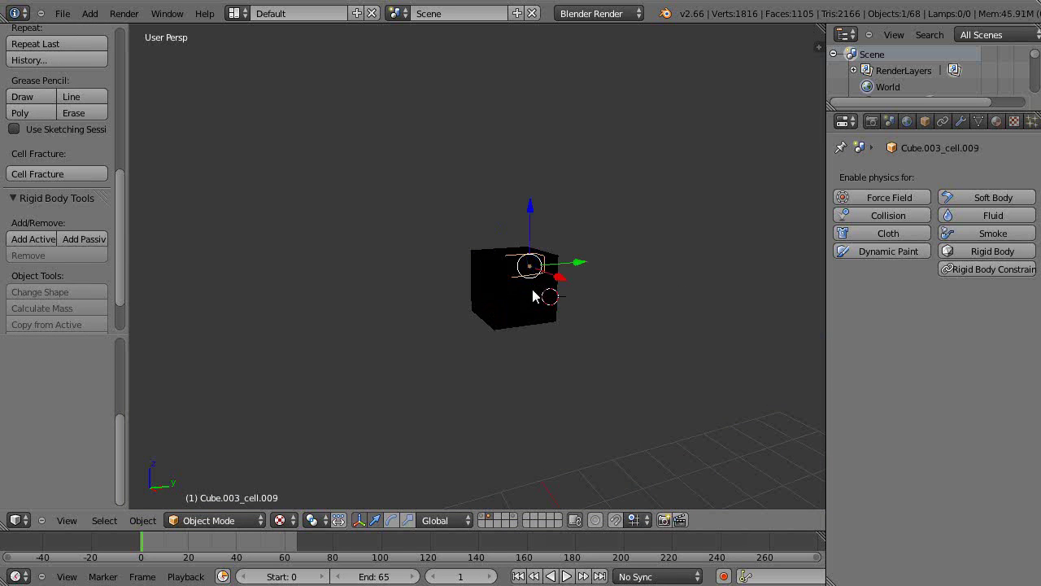
pyautogui.click(532, 290)
pyautogui.click(483, 518)
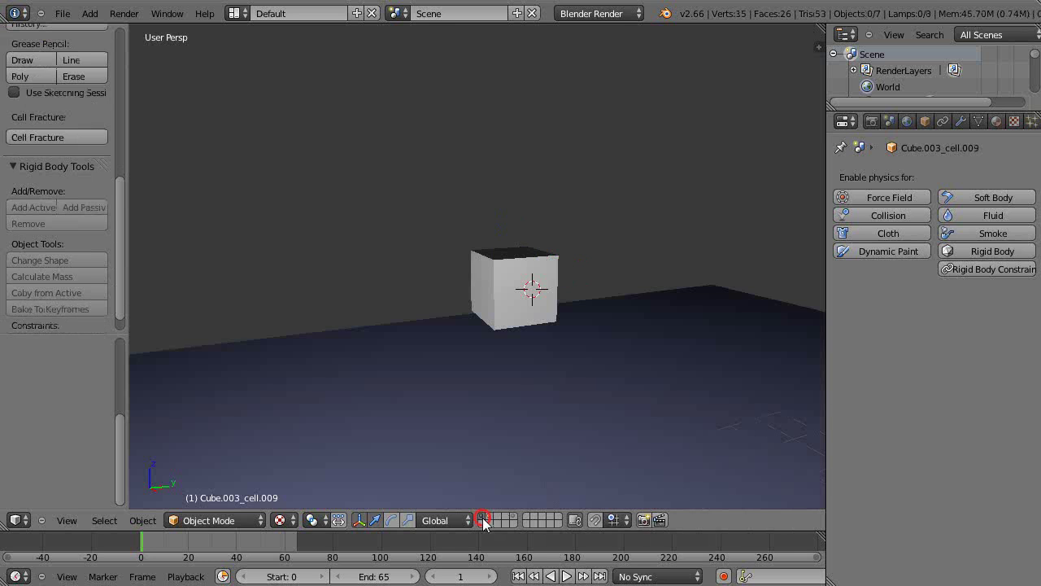
pyautogui.moveTo(514, 226); pyautogui.dragTo(488, 20)
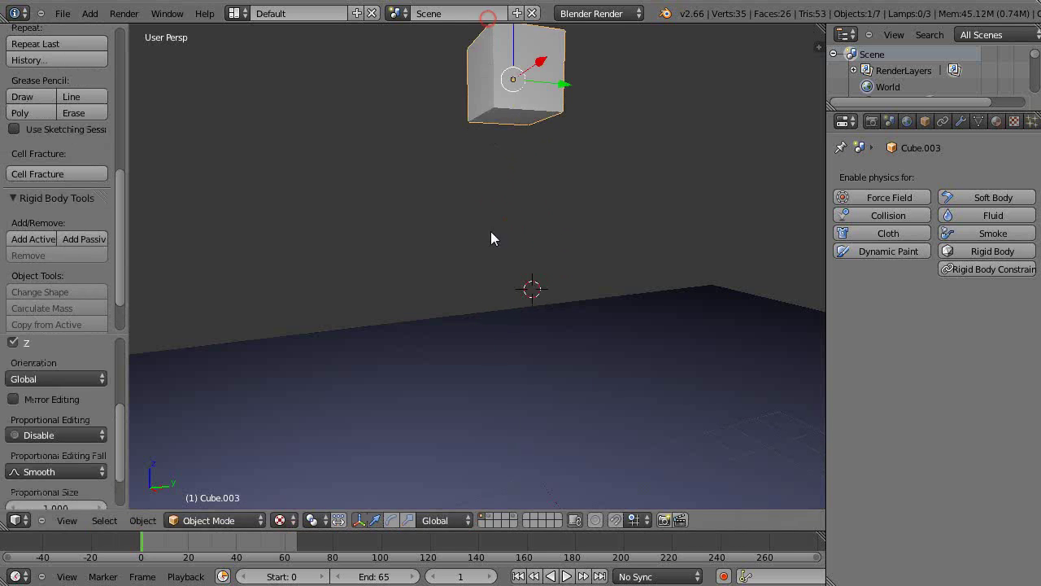
pyautogui.click(486, 517)
# Box-select all 68 fractured pieces and move them to another layer with M.
pyautogui.press('b')
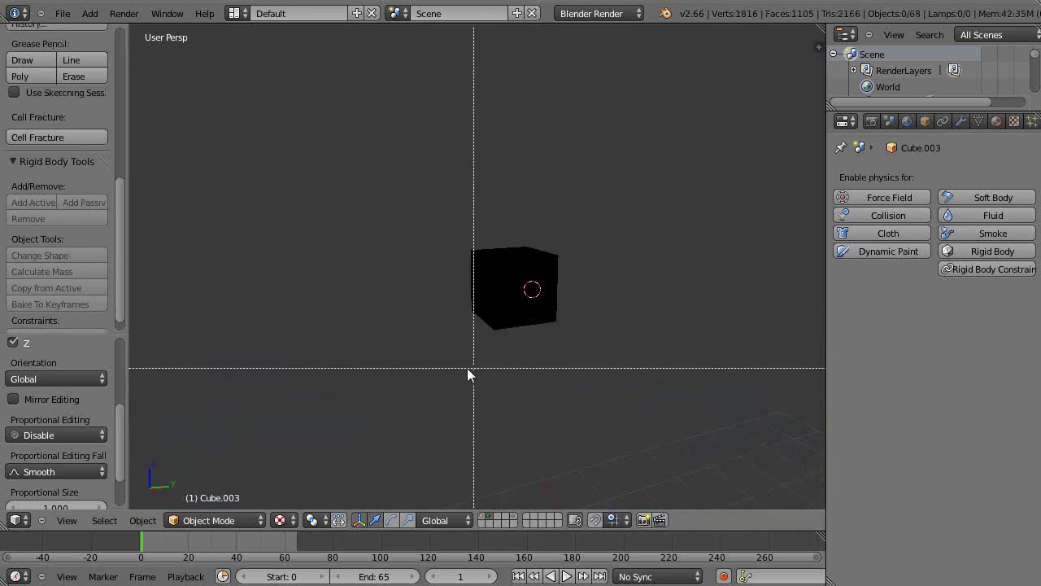
pyautogui.moveTo(435, 368); pyautogui.dragTo(593, 209)
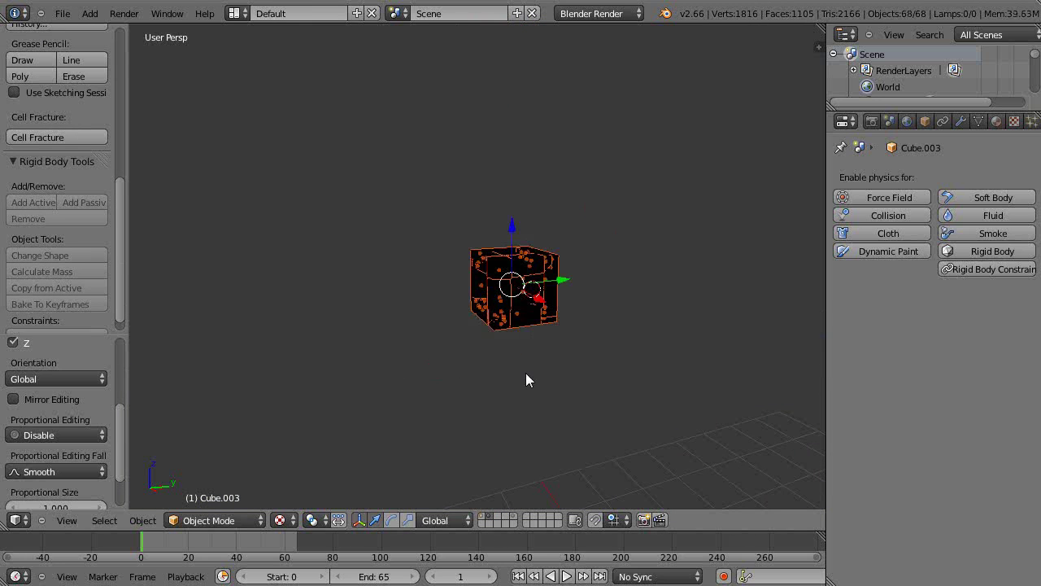
pyautogui.press('m')
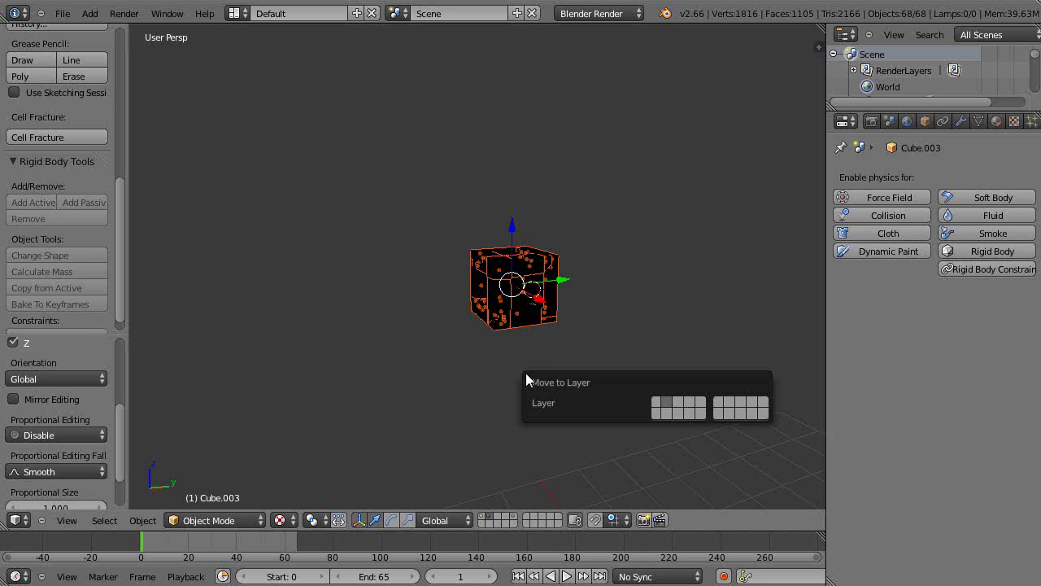
pyautogui.press('1')
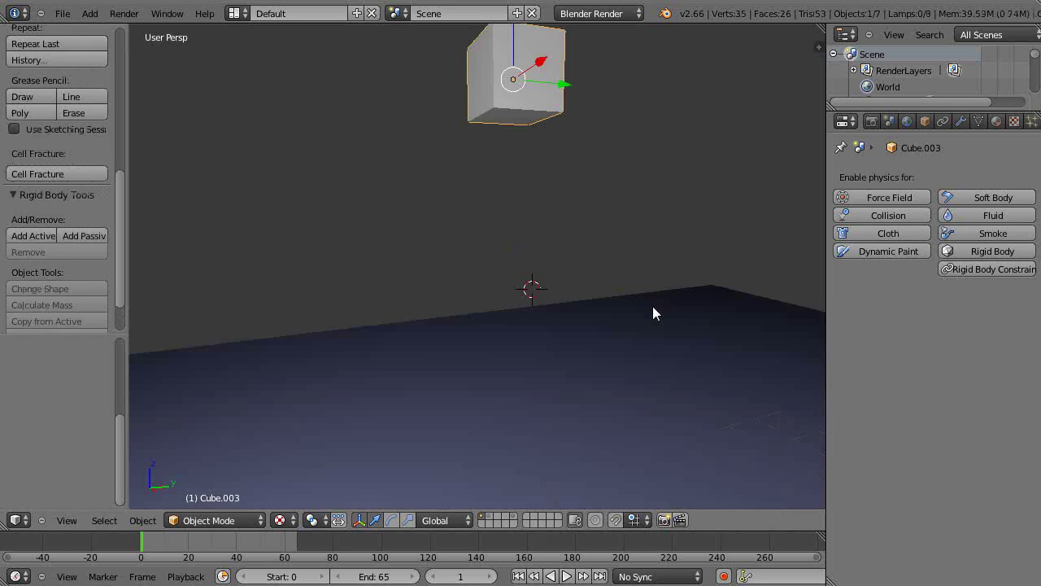
pyautogui.click(489, 518)
pyautogui.press('m')
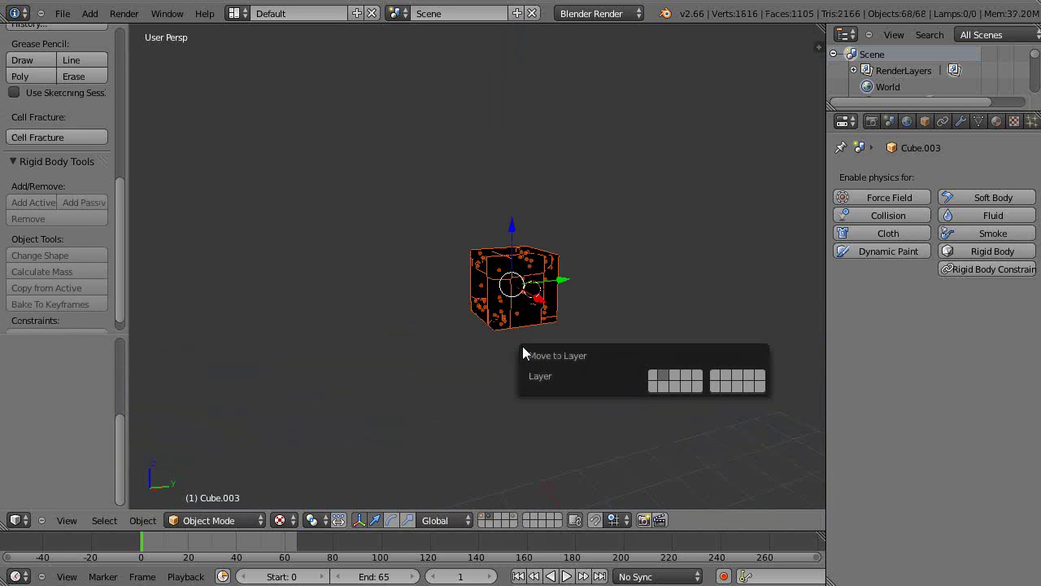
pyautogui.press('1')
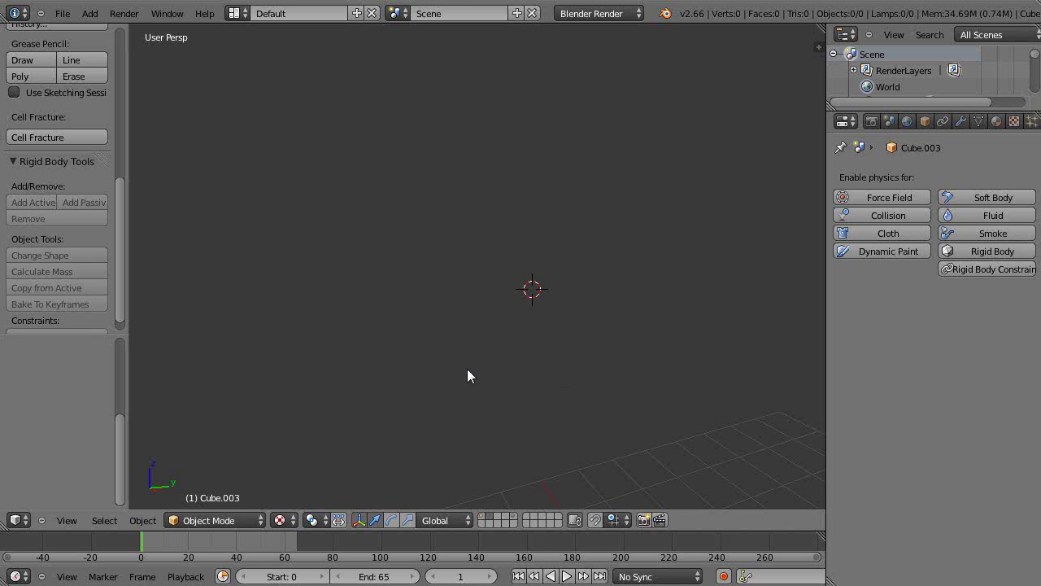
pyautogui.press('1')
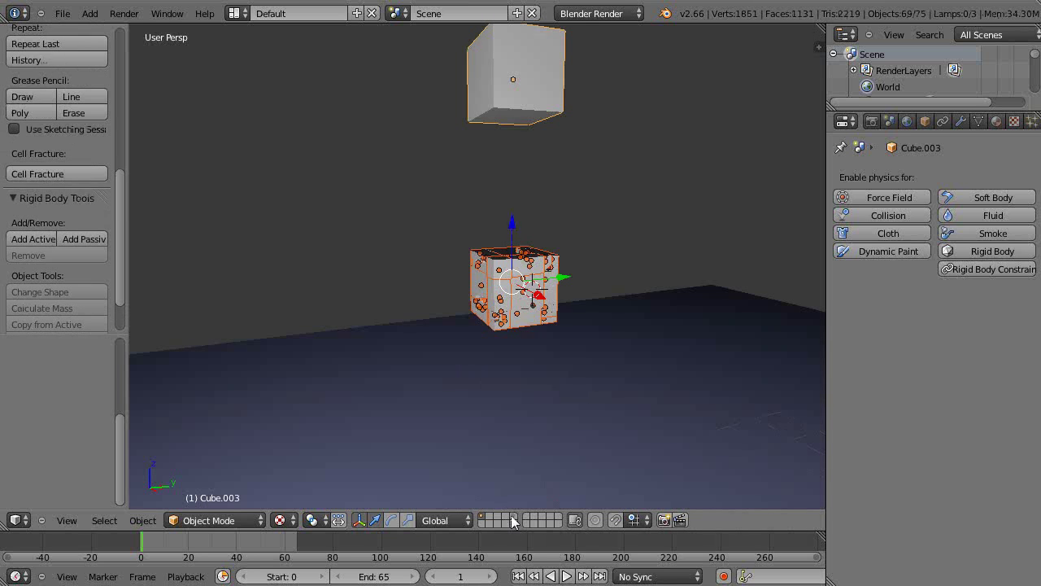
pyautogui.scroll(5, 516, 387)
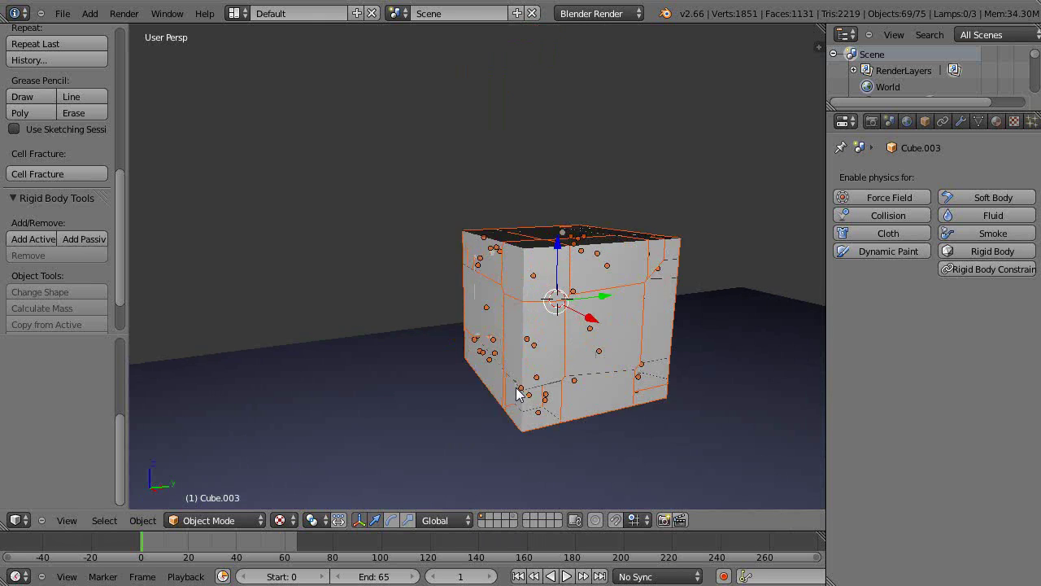
pyautogui.scroll(-5, 542, 321)
pyautogui.scroll(6, 543, 331)
pyautogui.scroll(-5, 542, 332)
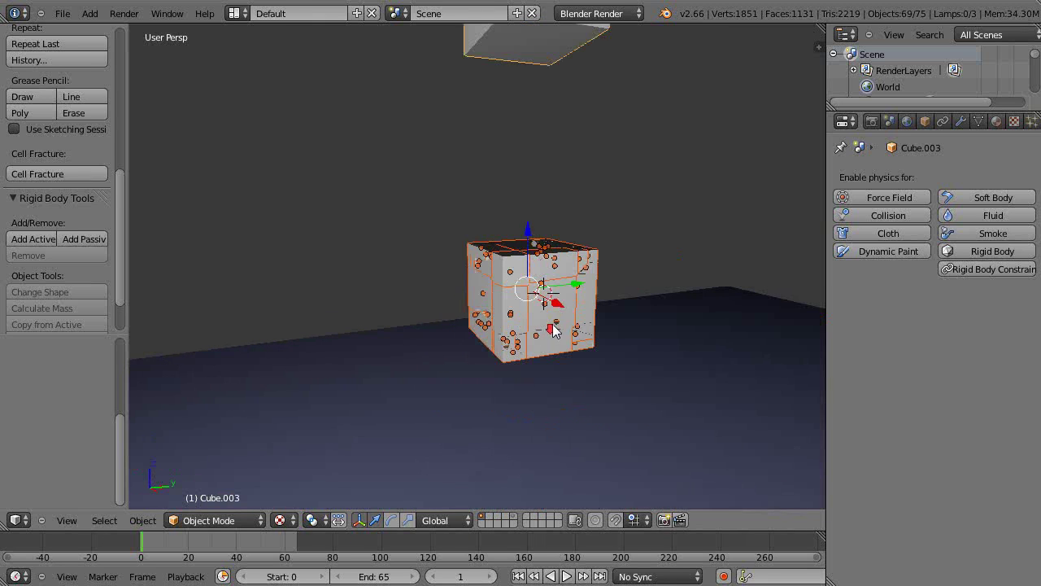
pyautogui.press('Tab')
pyautogui.press('Tab')
pyautogui.press('Tab')
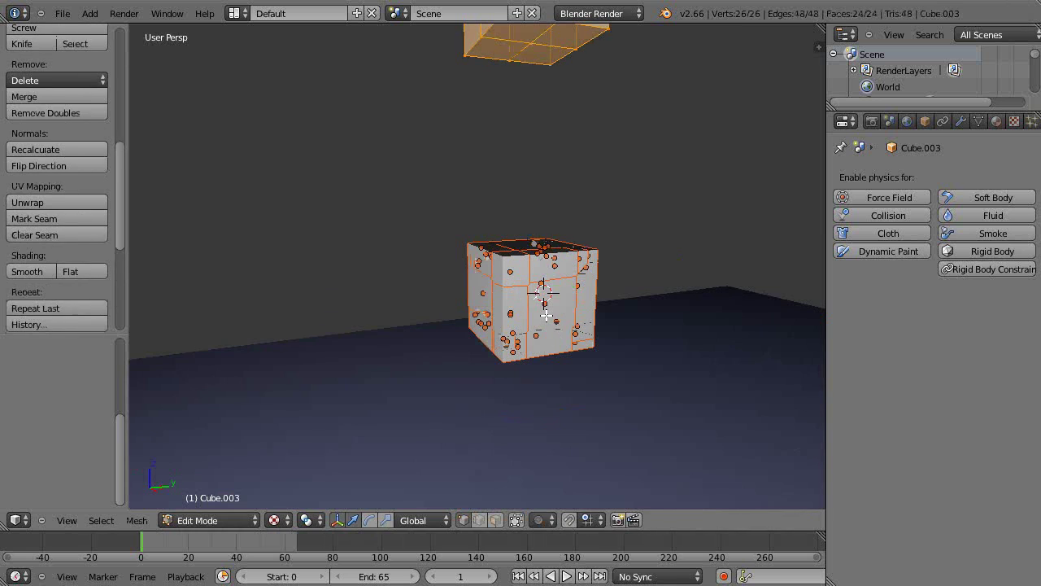
pyautogui.press('Tab')
pyautogui.press('Tab')
pyautogui.press('Tab')
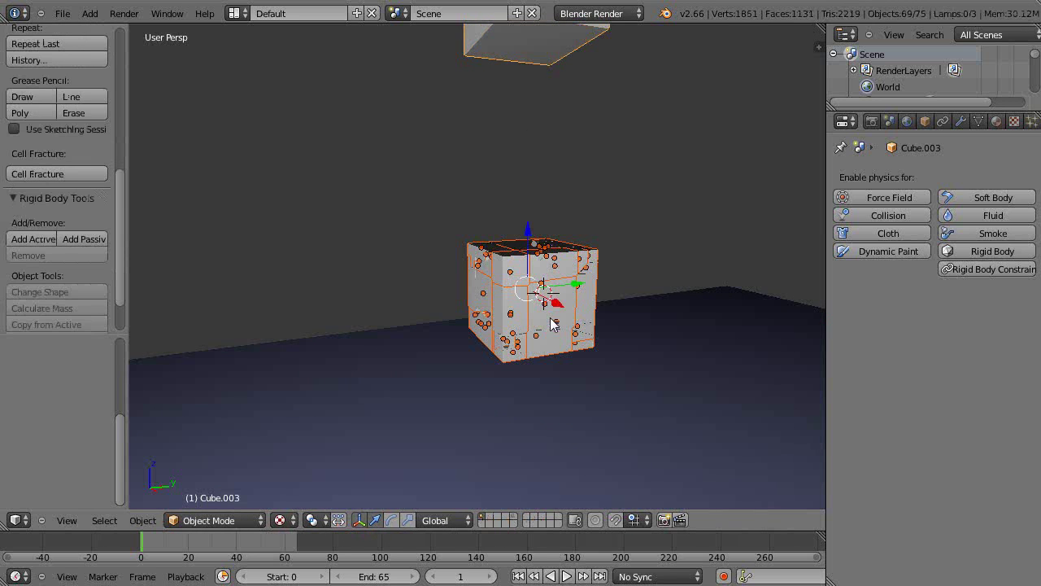
pyautogui.scroll(-5, 552, 324)
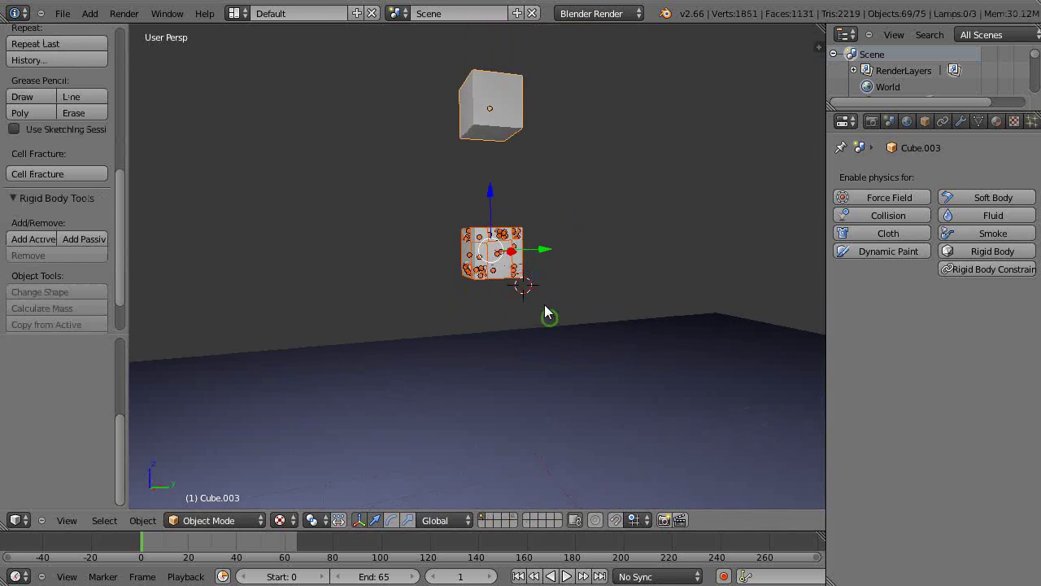
pyautogui.hotkey('alt', 'a')
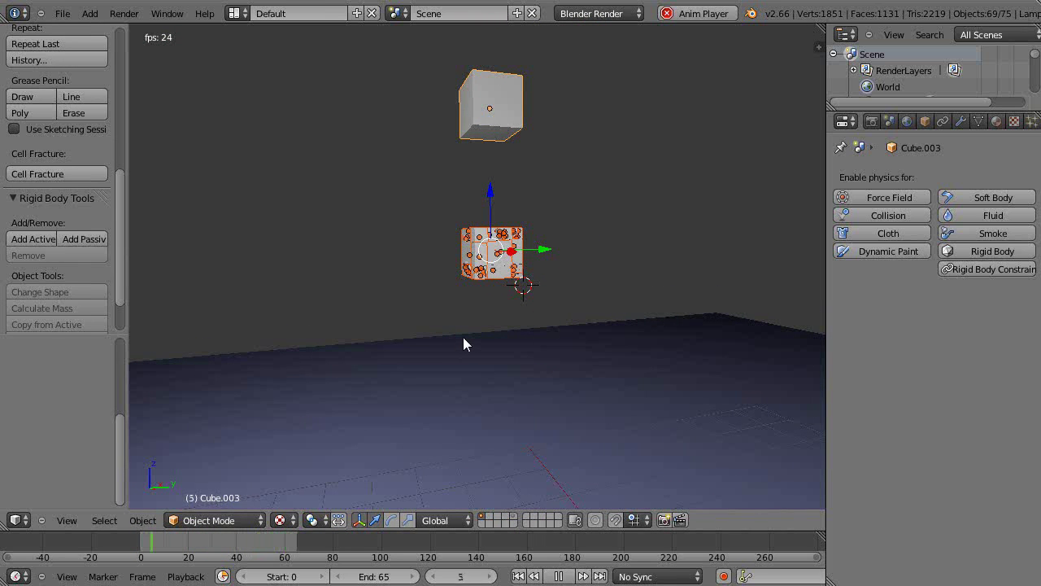
pyautogui.press('Escape')
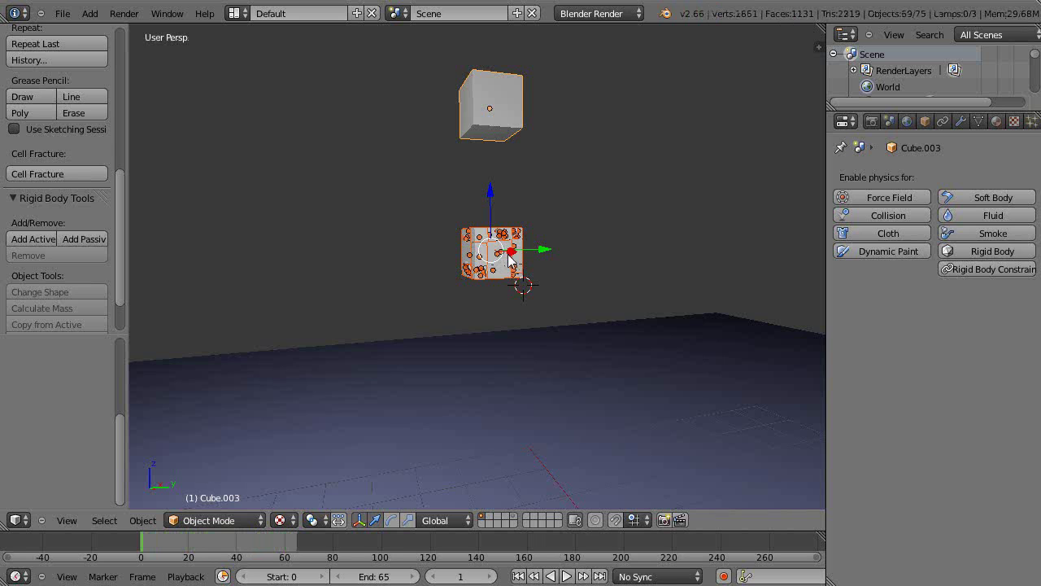
pyautogui.press('p')
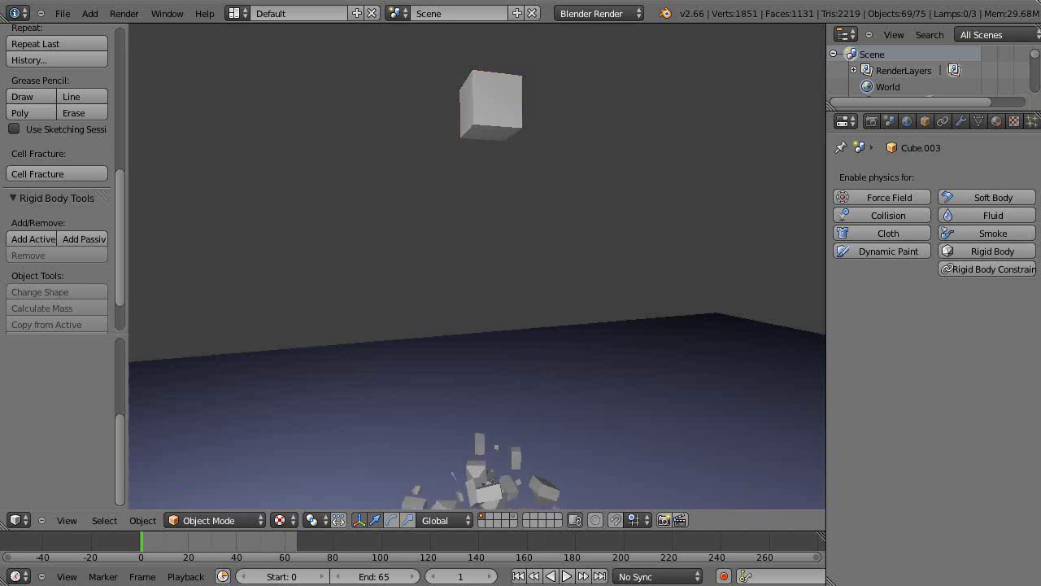
pyautogui.press('Escape')
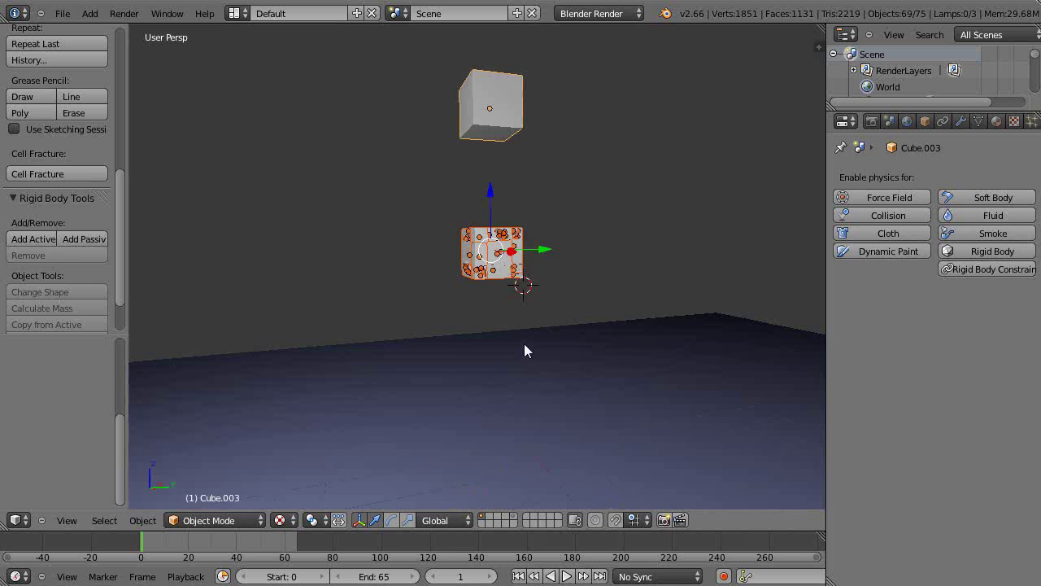
pyautogui.moveTo(524, 350); pyautogui.dragTo(522, 310, button='middle')
pyautogui.press('p')
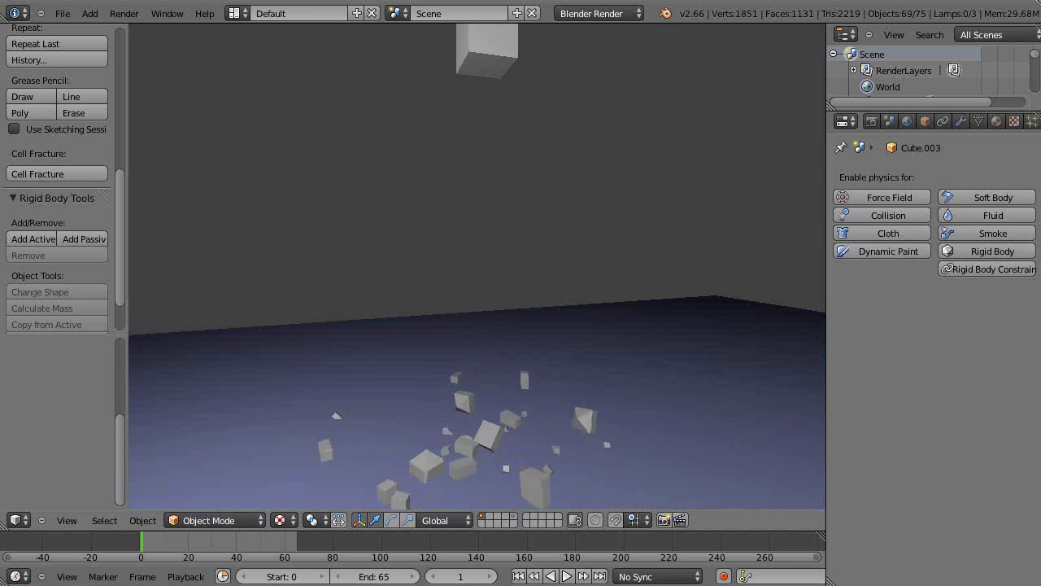
pyautogui.press('Escape')
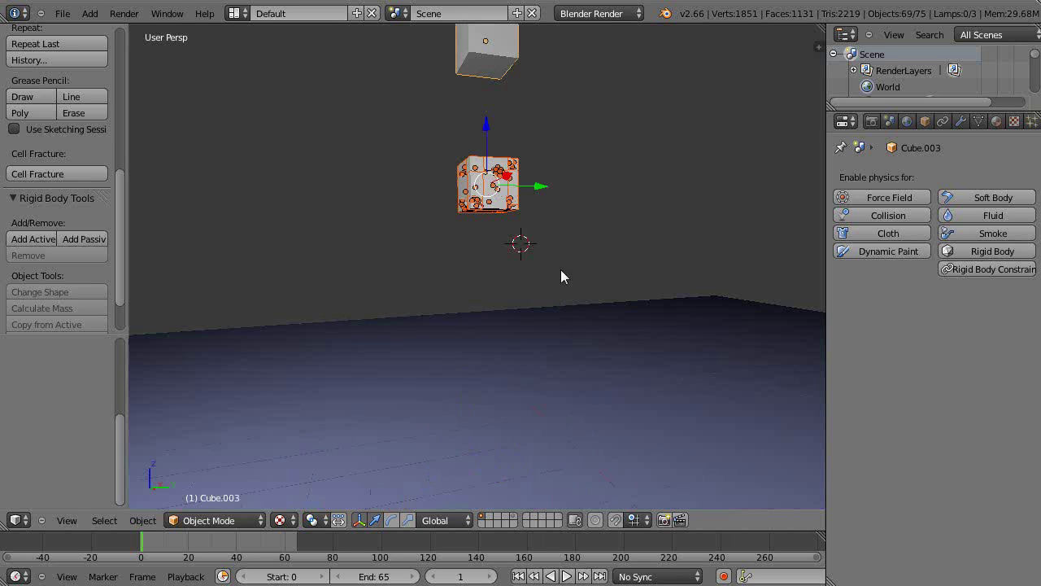
pyautogui.hotkey('alt', 'a')
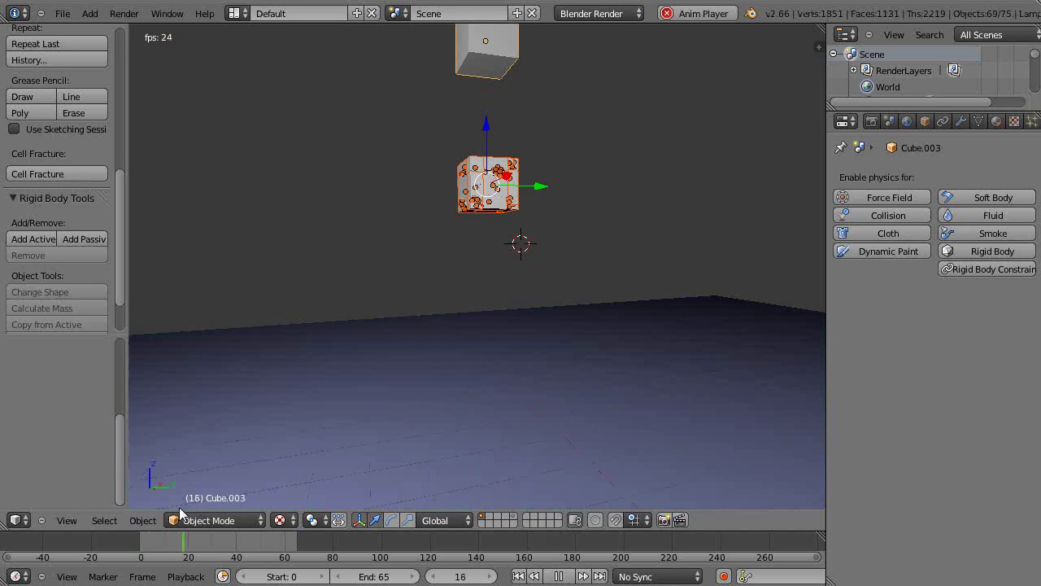
pyautogui.press('Escape')
pyautogui.rightClick(488, 54)
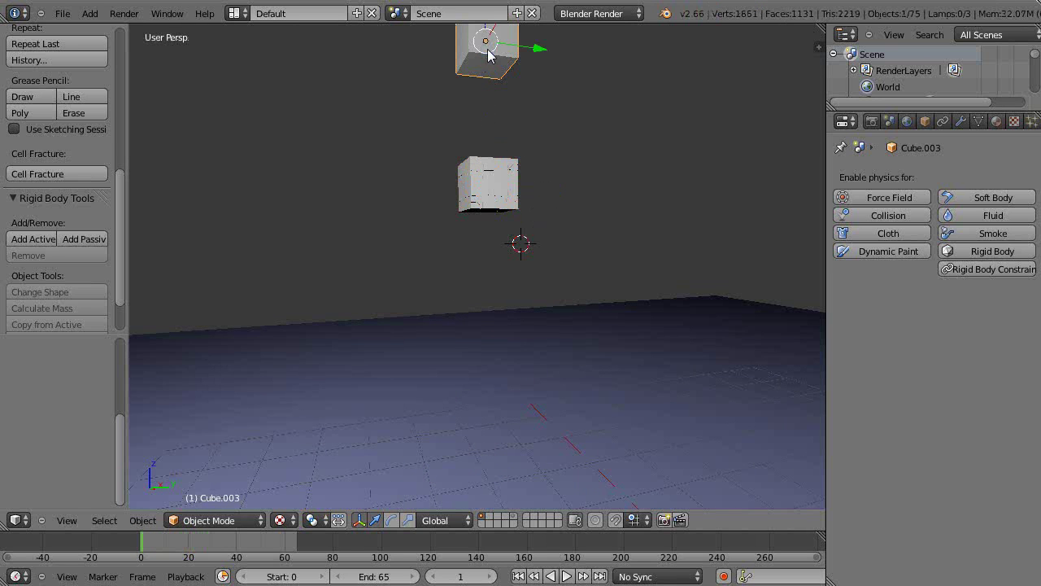
# Move the upper cube to another layer and play the animation while orbiting the view.
pyautogui.press('m')
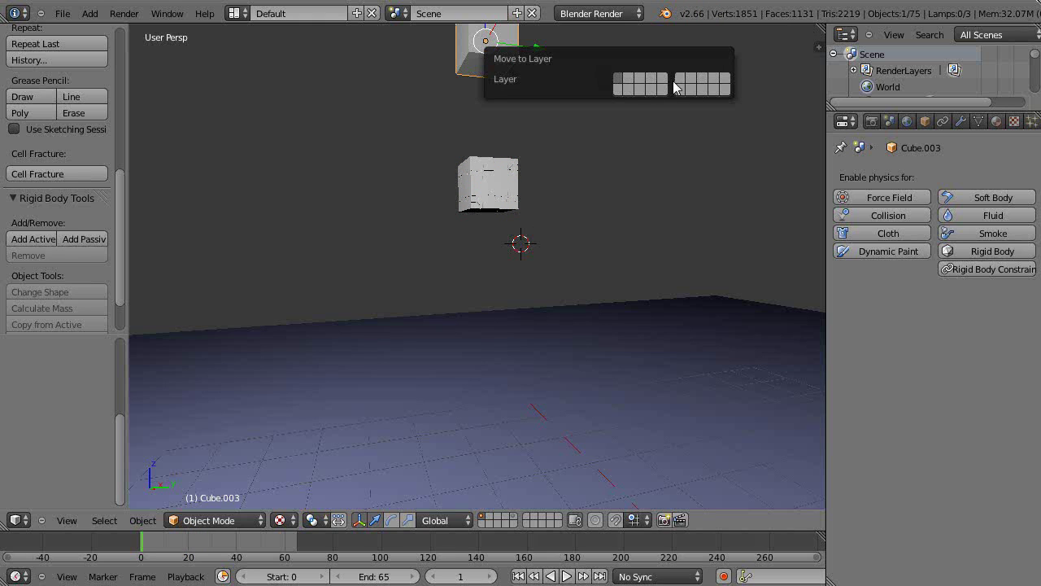
pyautogui.click(629, 82)
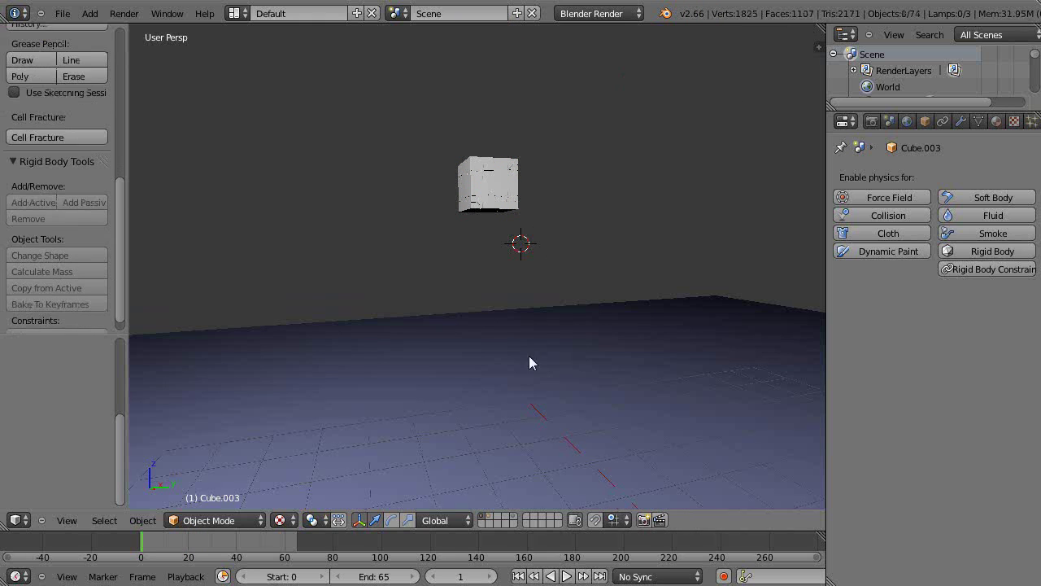
pyautogui.hotkey('alt', 'a')
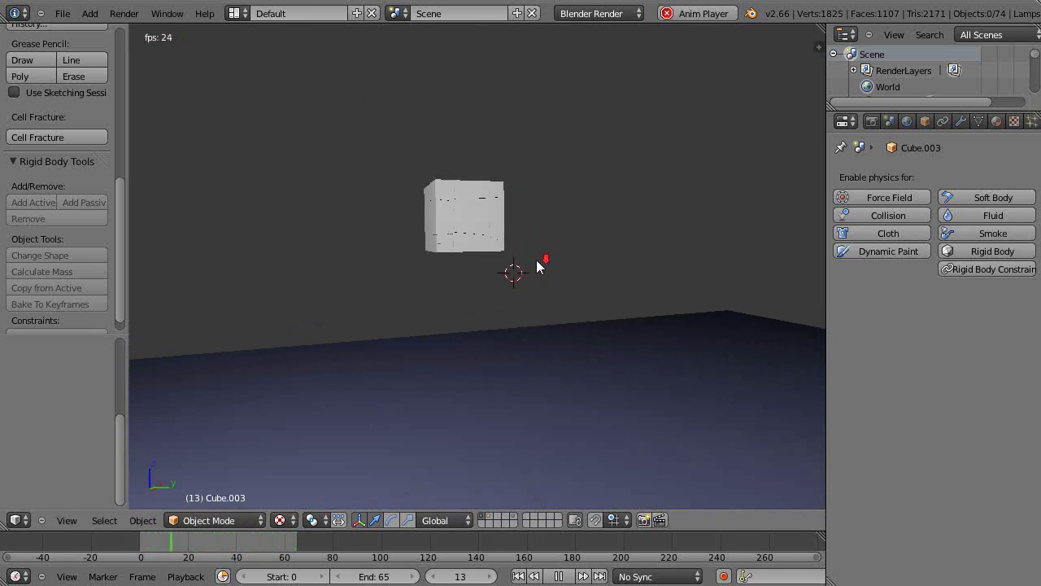
pyautogui.moveTo(470, 255); pyautogui.dragTo(505, 262, button='middle')
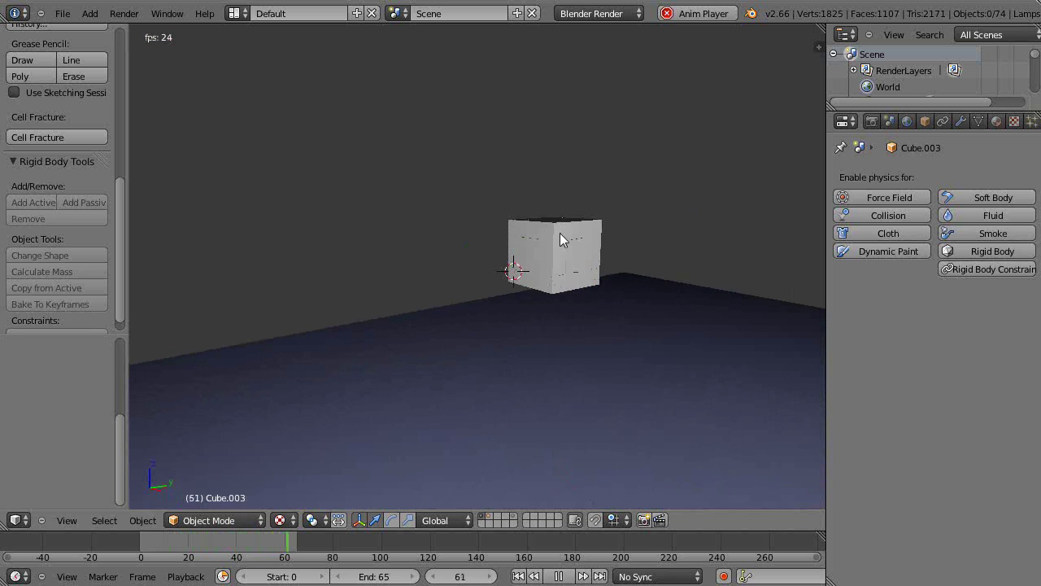
pyautogui.scroll(-3, 596, 232)
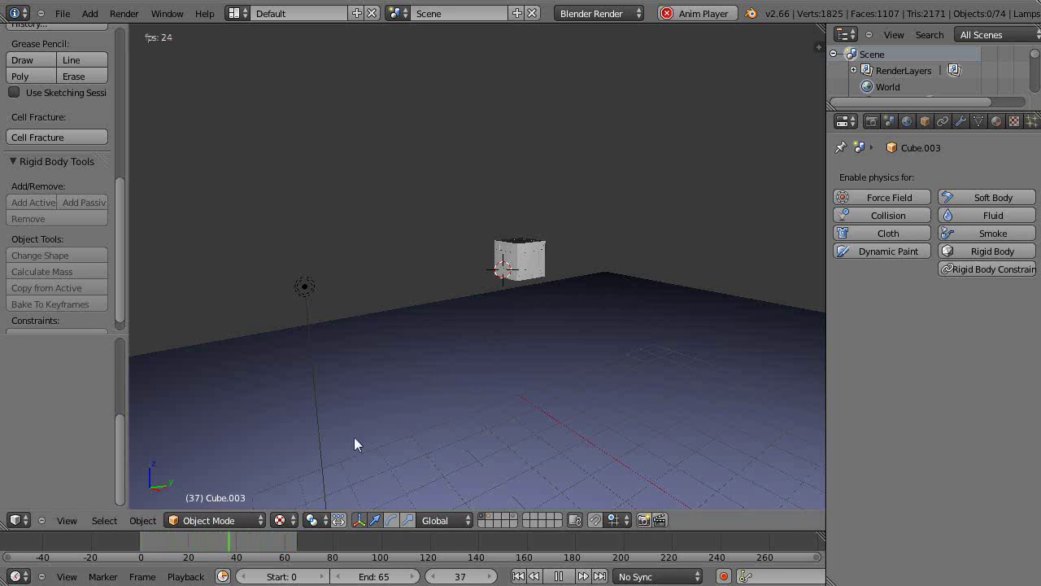
pyautogui.press('Escape')
# Zoom in and replay the simulation as the cube falls and shatters, then orbit and zoom out.
pyautogui.scroll(3, 516, 316)
pyautogui.hotkey('alt', 'a')
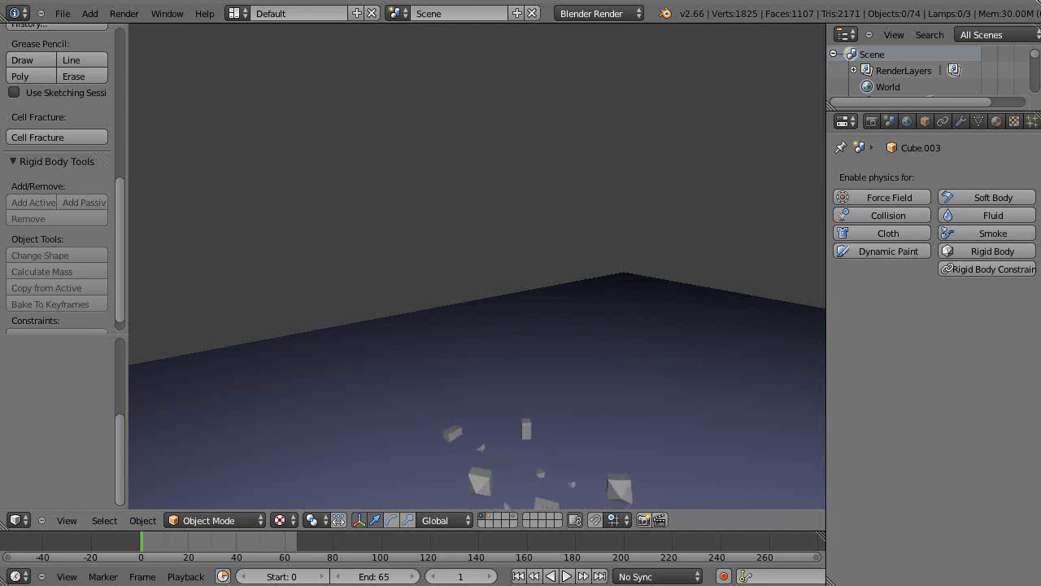
pyautogui.press('Escape')
pyautogui.moveTo(662, 340); pyautogui.dragTo(629, 304, button='middle')
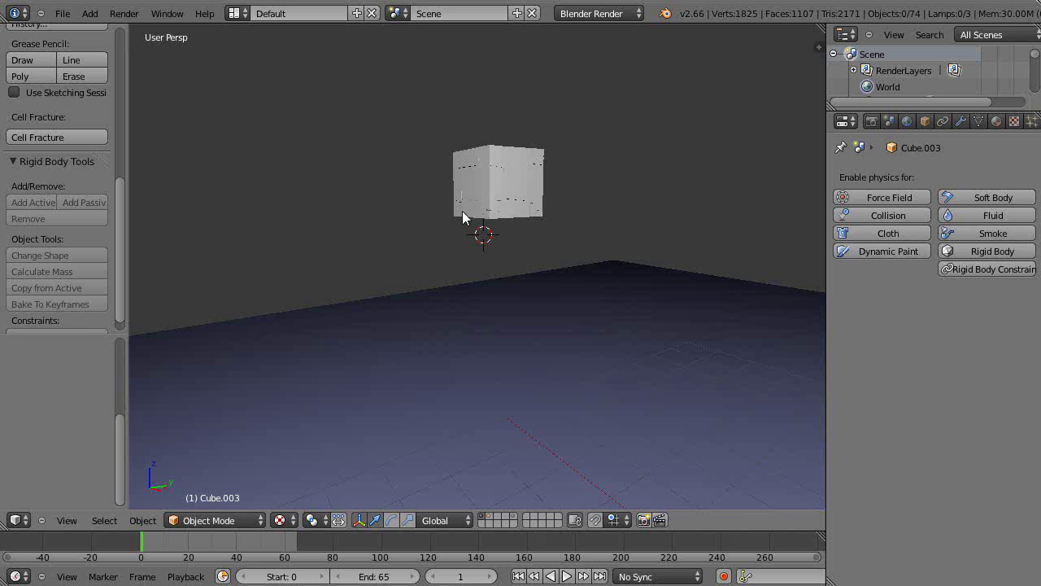
pyautogui.scroll(-5, 488, 244)
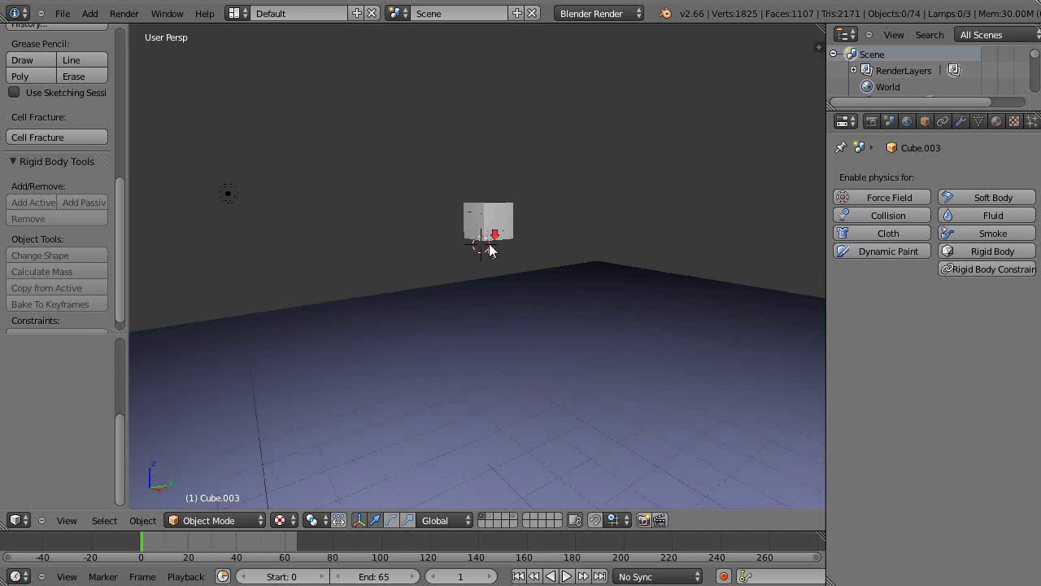